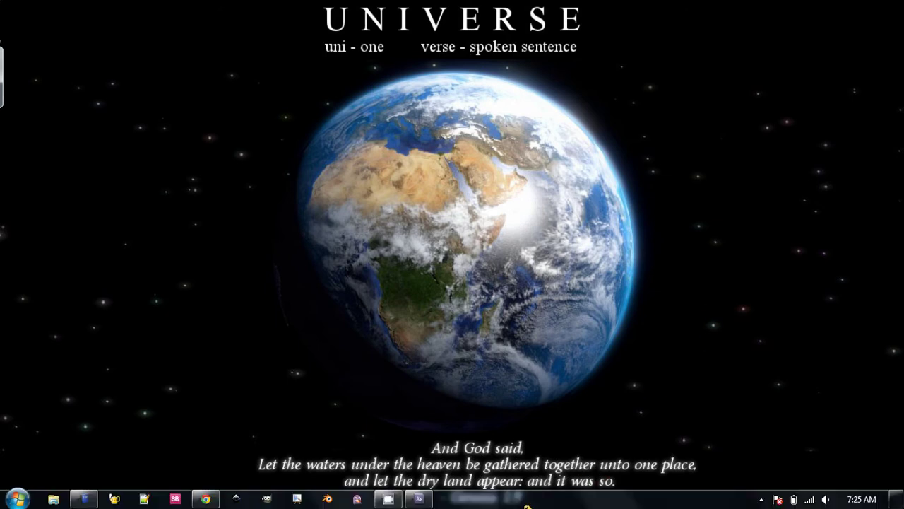
# Restore the After Effects window showing the empty untitled project
pyautogui.click(419, 499)
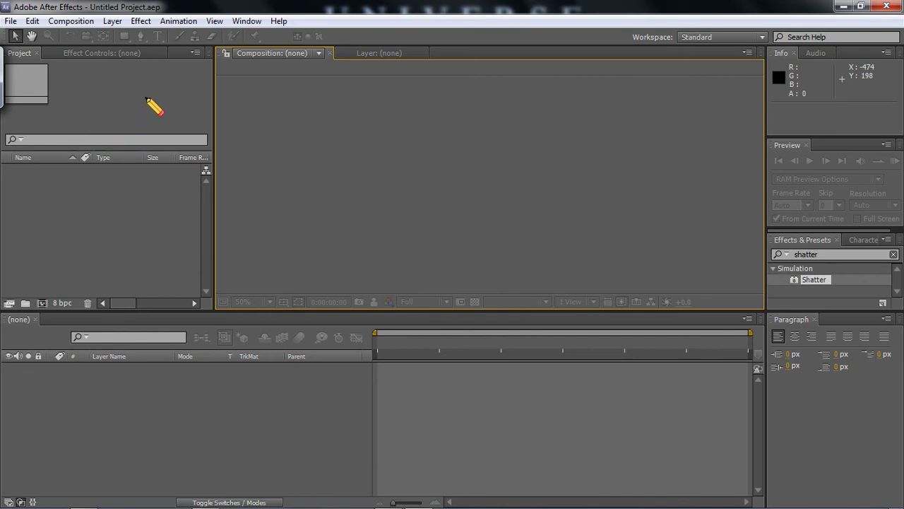
# Import the dark_gray_storm cloud JPEG (2816 x 1880) into the project as footage
pyautogui.doubleClick(99, 212)
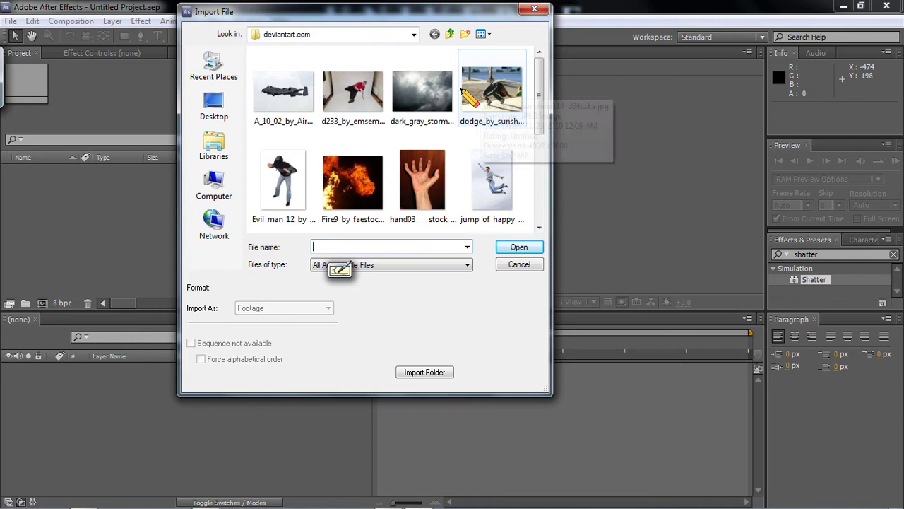
pyautogui.moveTo(541, 83)
pyautogui.mouseDown()
pyautogui.moveTo(543, 145)
pyautogui.moveTo(525, 168)
pyautogui.moveTo(544, 144)
pyautogui.moveTo(541, 74)
pyautogui.mouseUp()
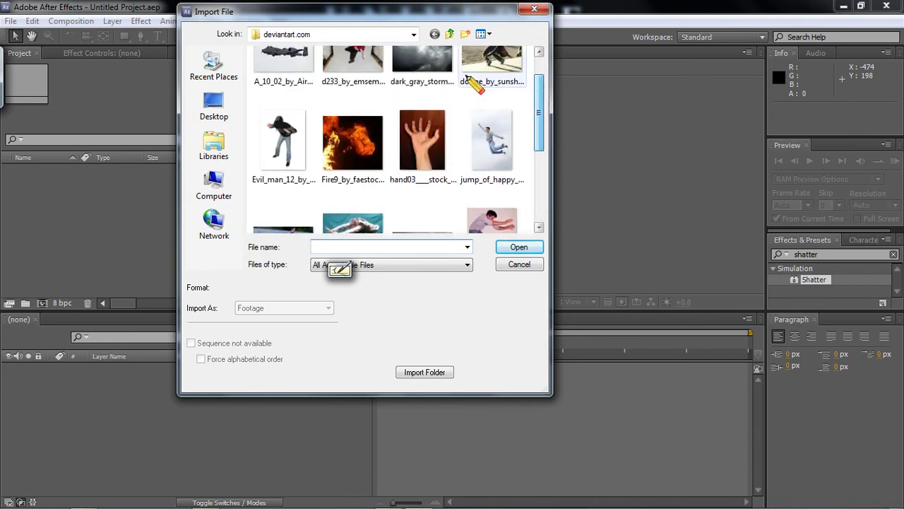
pyautogui.click(422, 88)
pyautogui.click(520, 247)
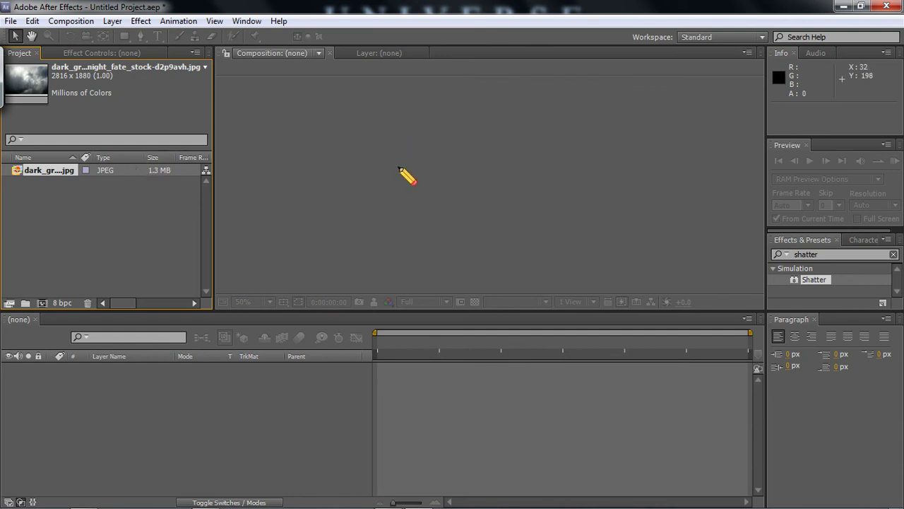
pyautogui.click(83, 22)
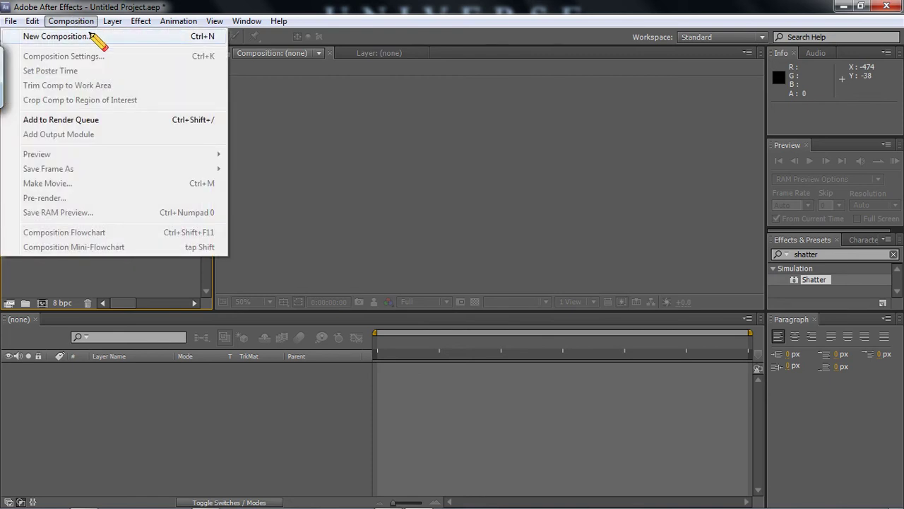
pyautogui.click(91, 36)
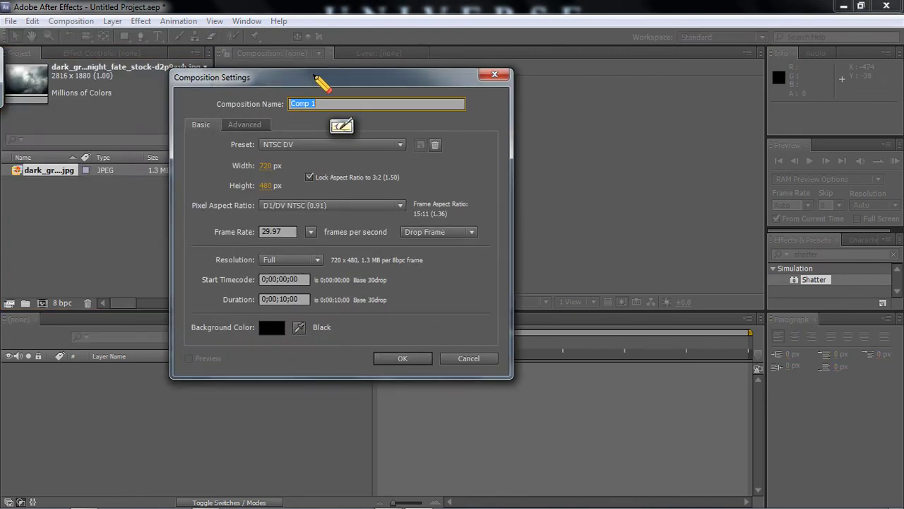
pyautogui.moveTo(315, 76); pyautogui.dragTo(399, 52)
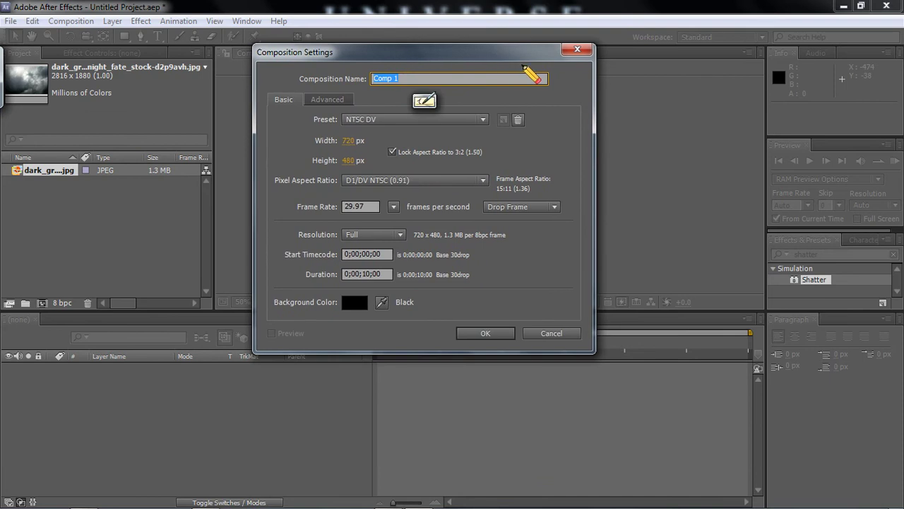
pyautogui.click(578, 49)
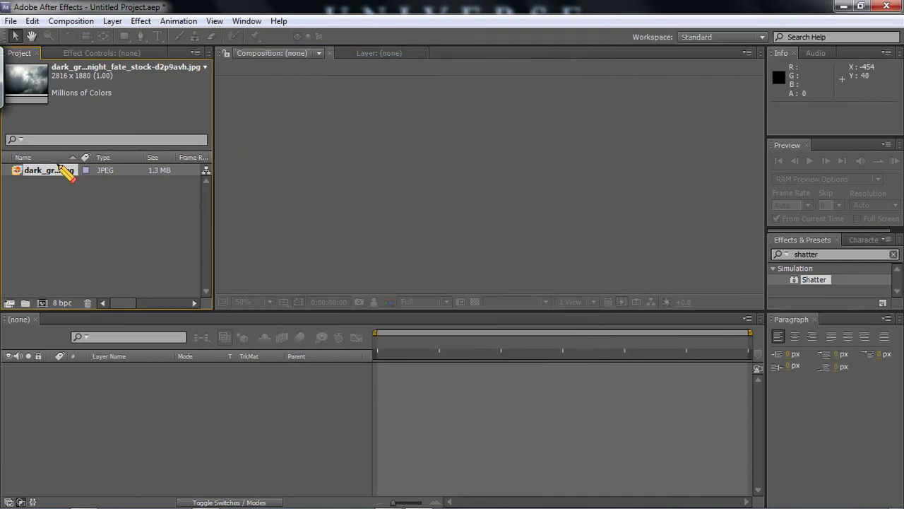
pyautogui.moveTo(49, 167); pyautogui.dragTo(422, 154)
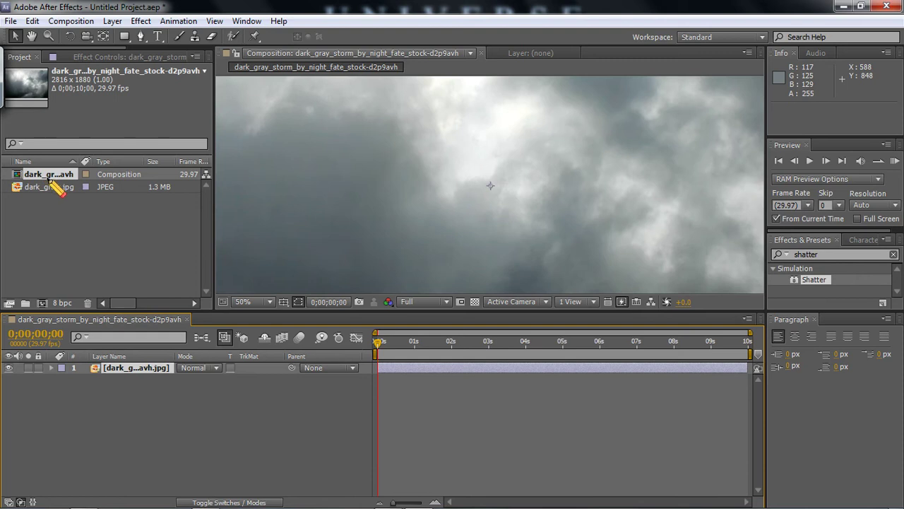
pyautogui.click(55, 173)
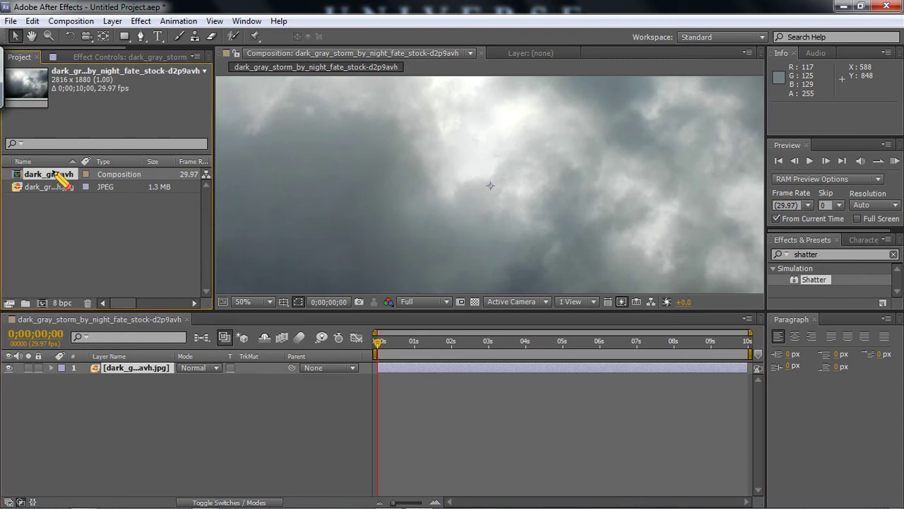
pyautogui.press('Delete')
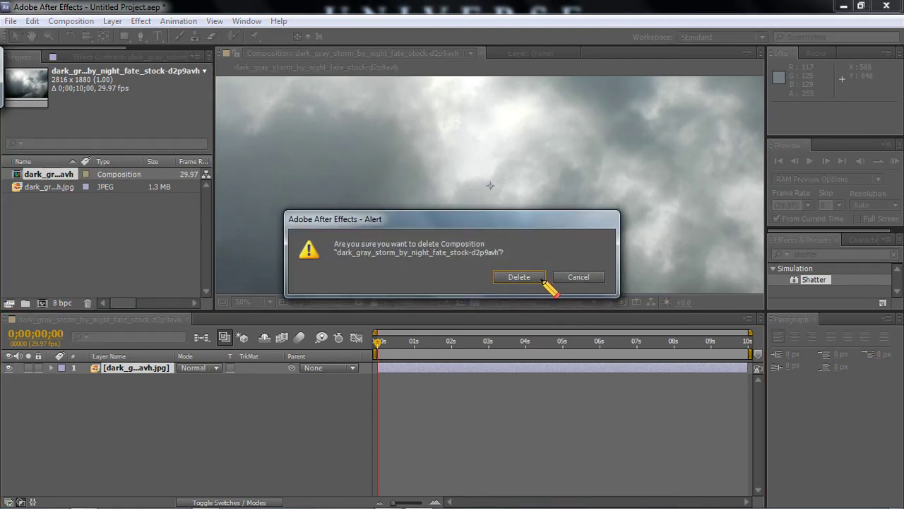
pyautogui.click(538, 279)
# Create a new NTSC DV 720×480 composition named Main with a 15-second duration
pyautogui.rightClick(71, 201)
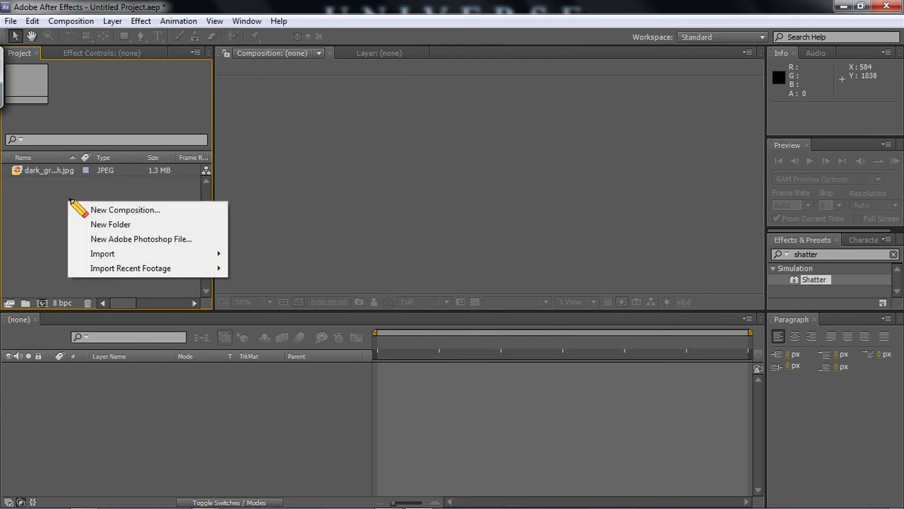
pyautogui.click(160, 206)
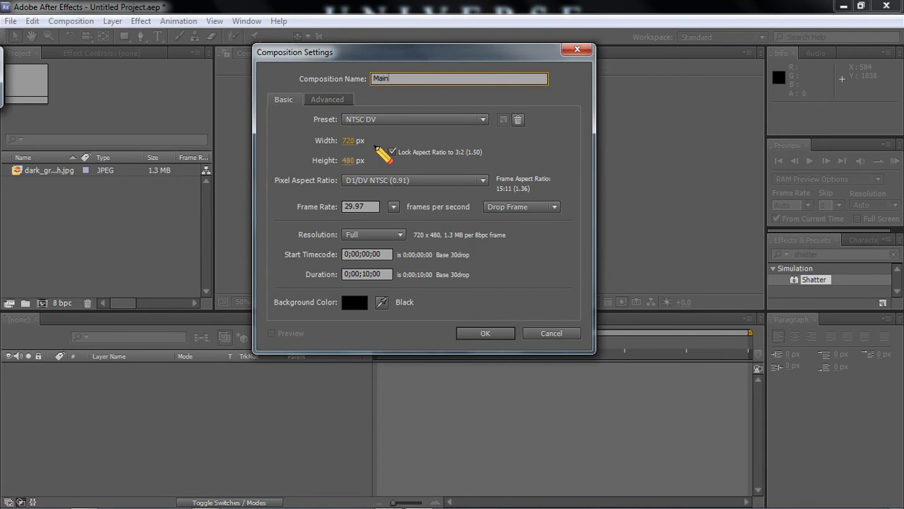
pyautogui.click(456, 118)
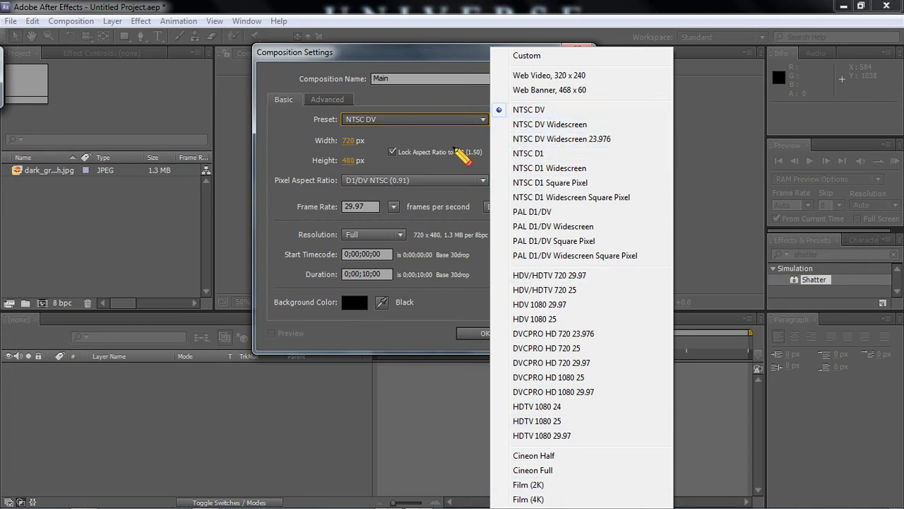
pyautogui.click(418, 161)
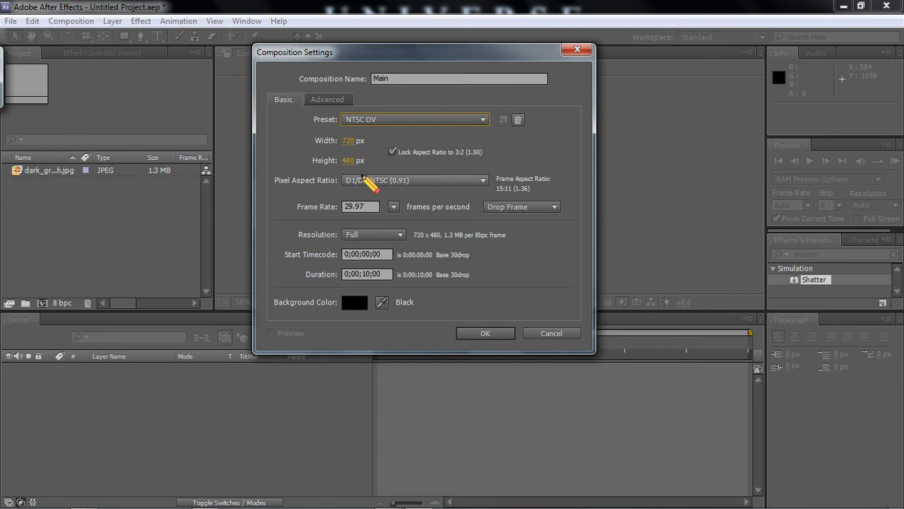
pyautogui.click(373, 275)
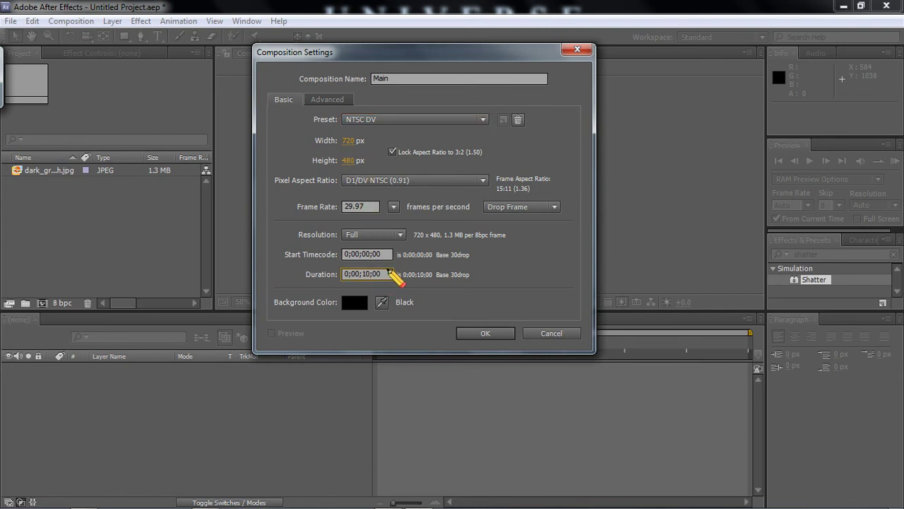
pyautogui.press('Delete')
pyautogui.click(480, 332)
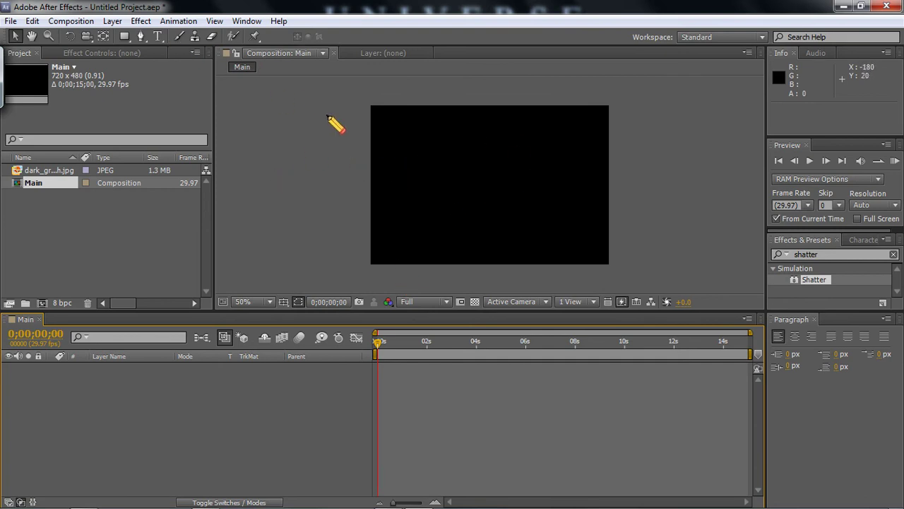
# Recheck Main's composition settings and place the cloud photo into its timeline
pyautogui.click(450, 163)
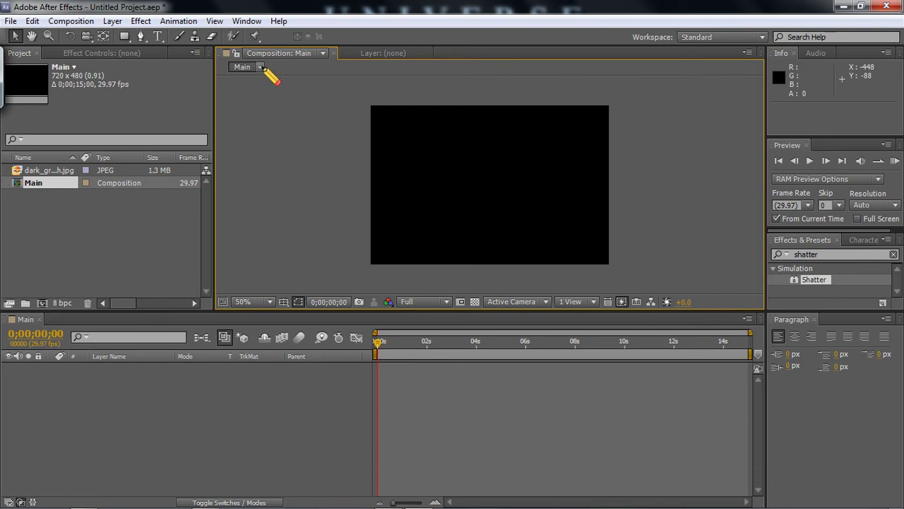
pyautogui.click(71, 21)
pyautogui.click(81, 57)
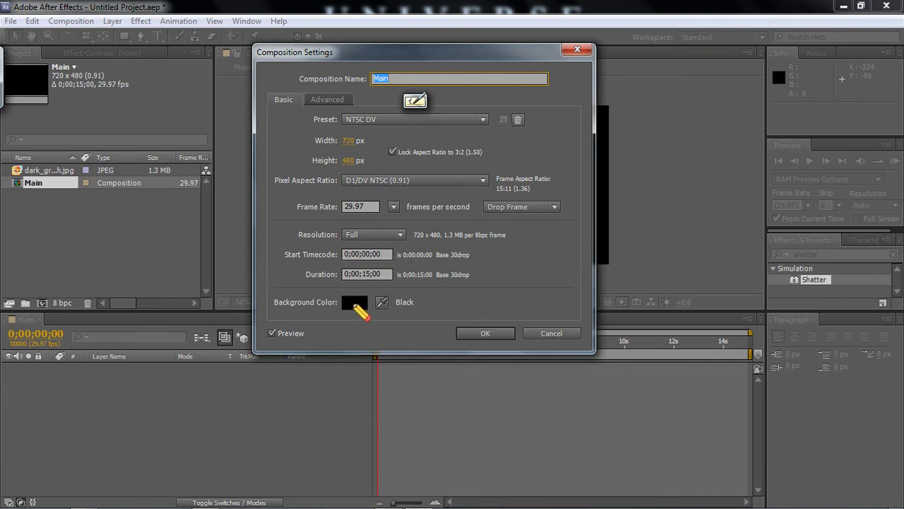
pyautogui.click(481, 330)
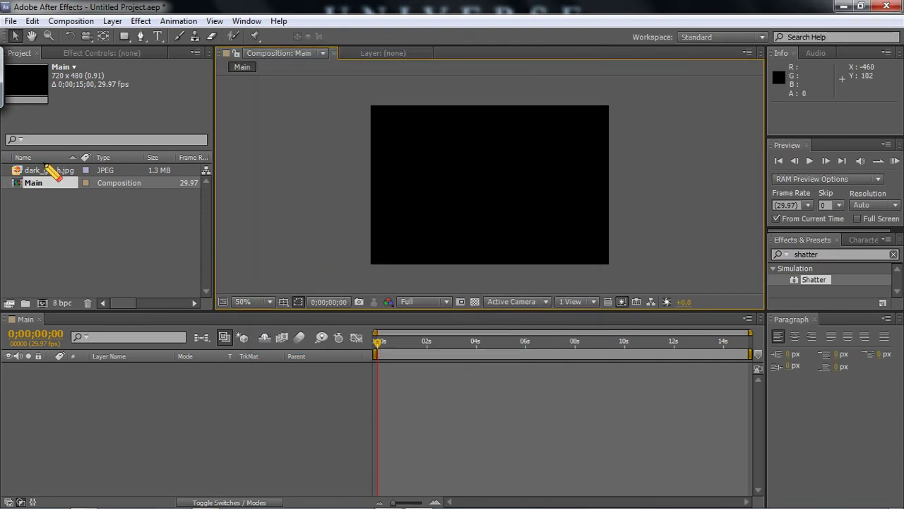
pyautogui.moveTo(48, 171); pyautogui.dragTo(493, 185)
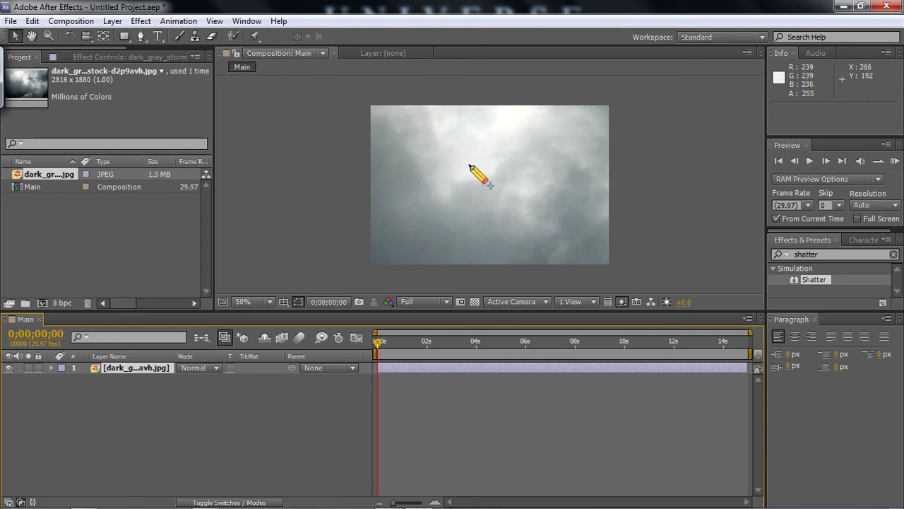
# Try viewer magnifications of Fit, 33.3% and 16.7% on the Main composition
pyautogui.click(271, 300)
pyautogui.click(277, 62)
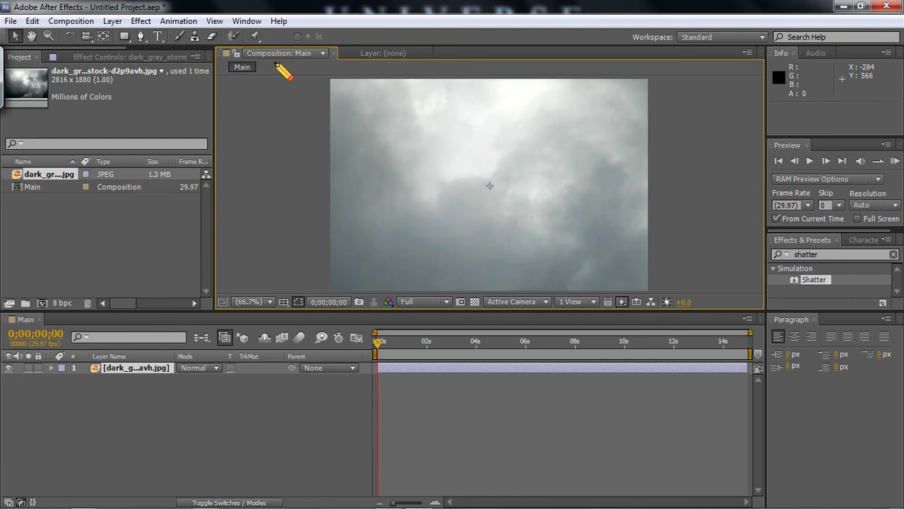
pyautogui.click(270, 301)
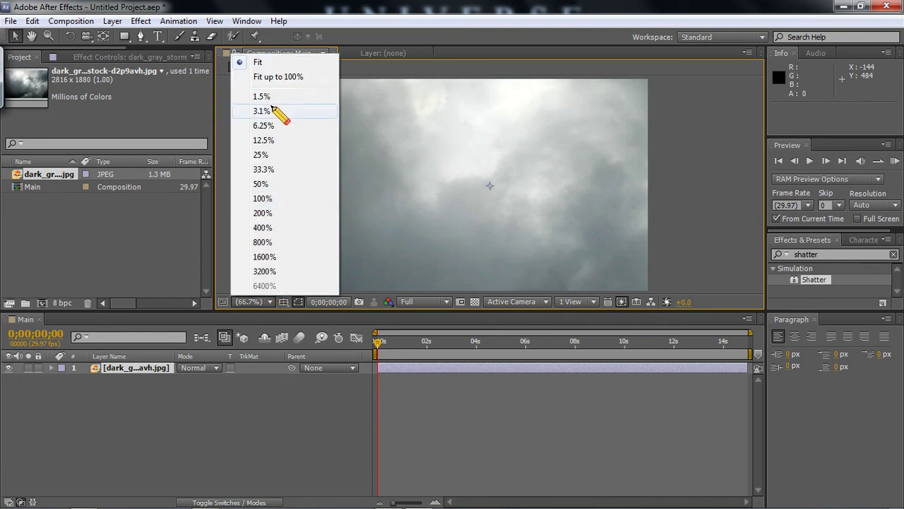
pyautogui.click(264, 168)
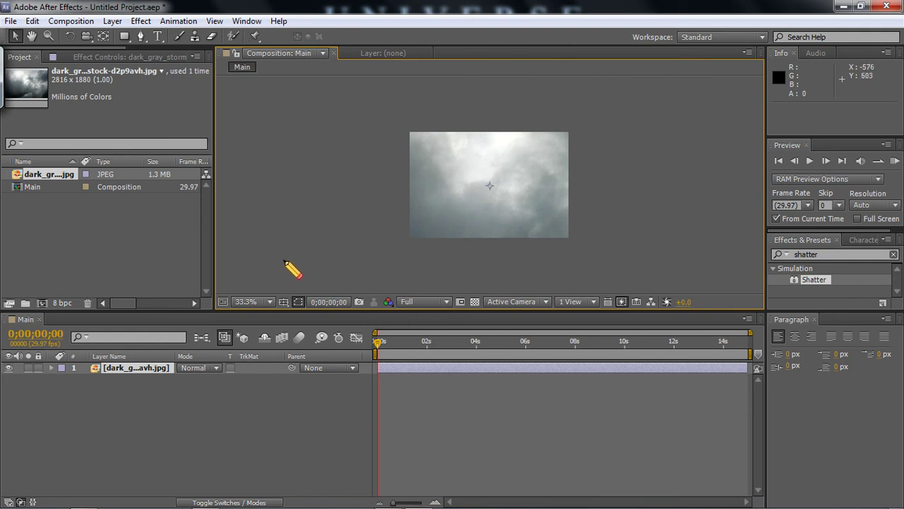
pyautogui.press(',')
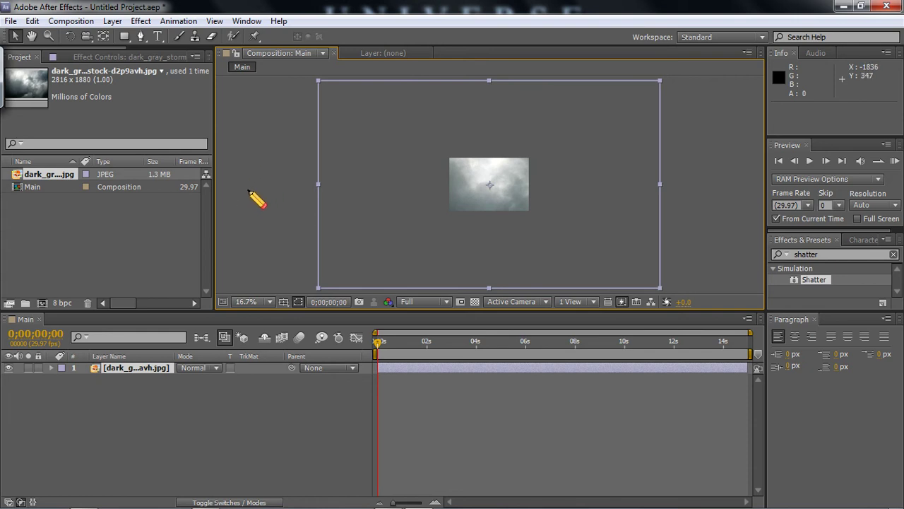
# Lock the cloud layer, fit the view up to 100%, and resize the viewer and timeline
pyautogui.click(38, 367)
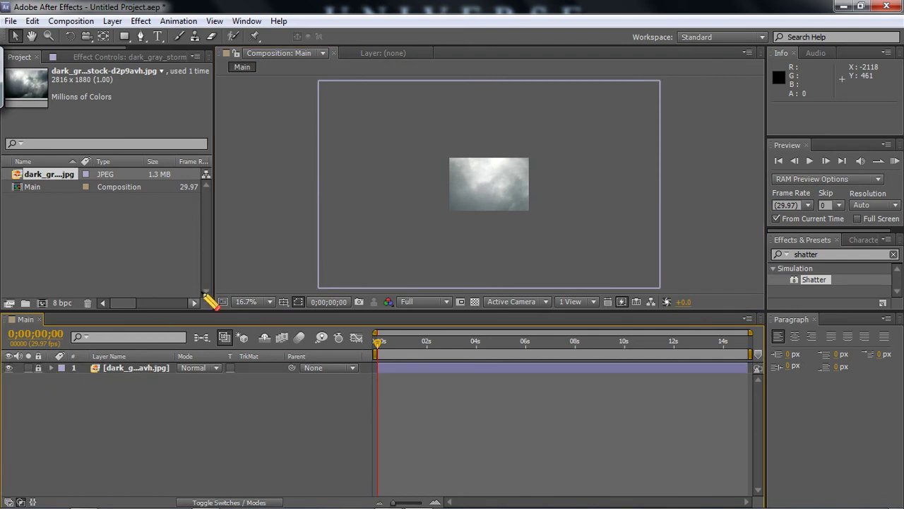
pyautogui.click(303, 197)
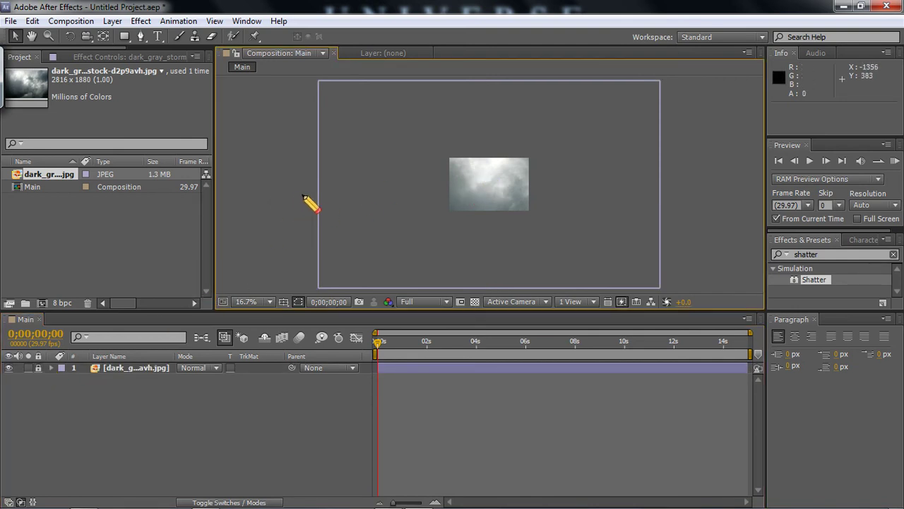
pyautogui.scroll(5, 417, 191)
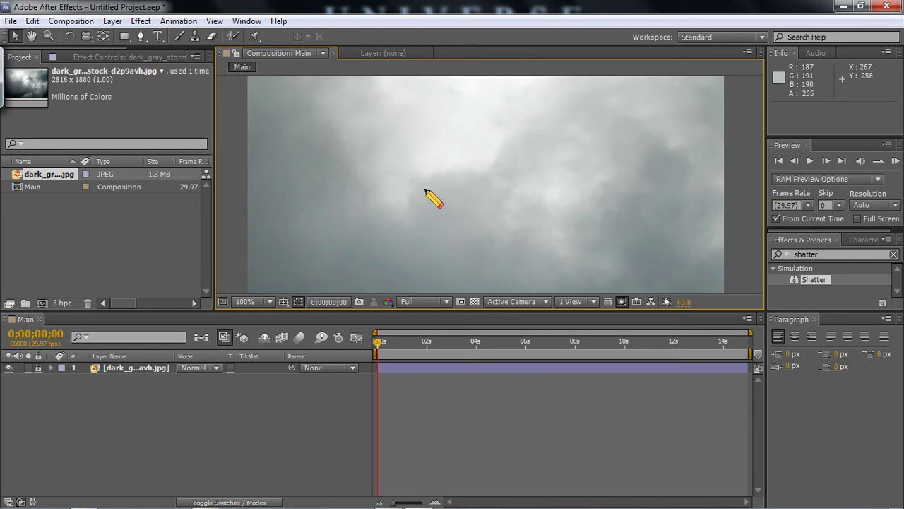
pyautogui.click(268, 302)
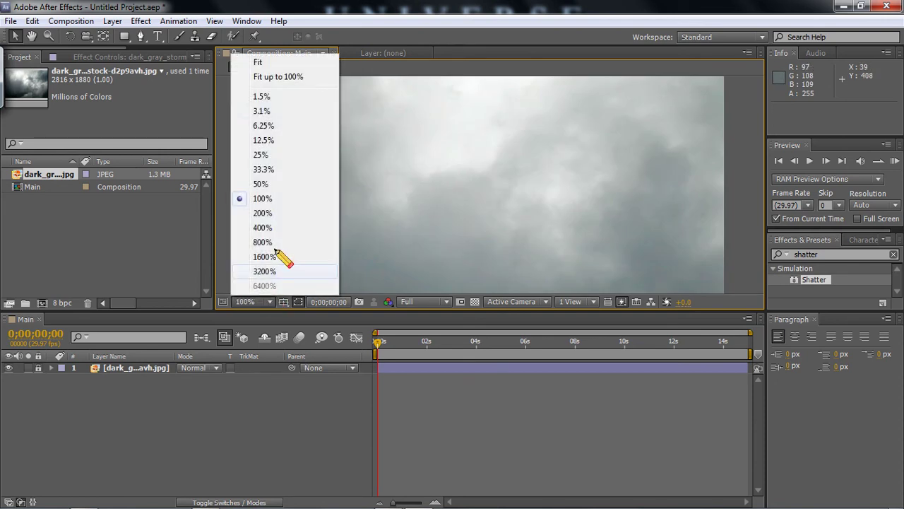
pyautogui.click(294, 76)
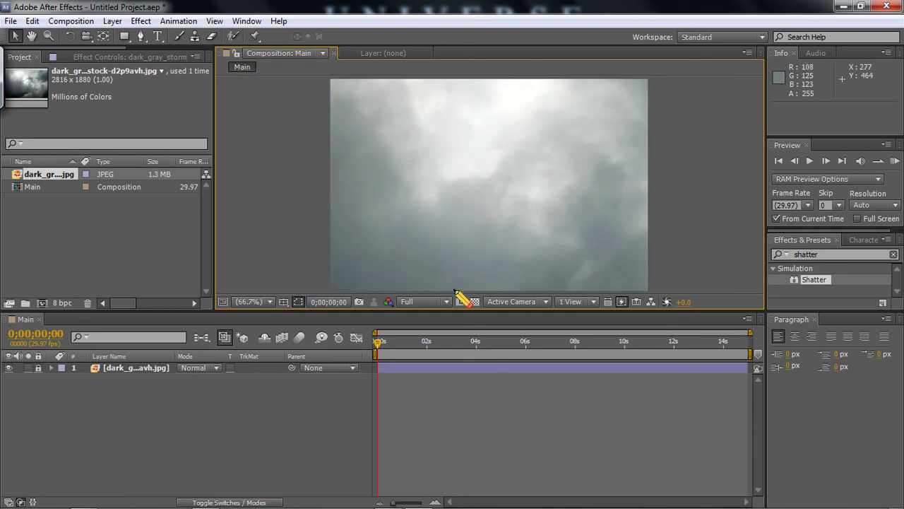
pyautogui.moveTo(458, 310); pyautogui.dragTo(460, 337)
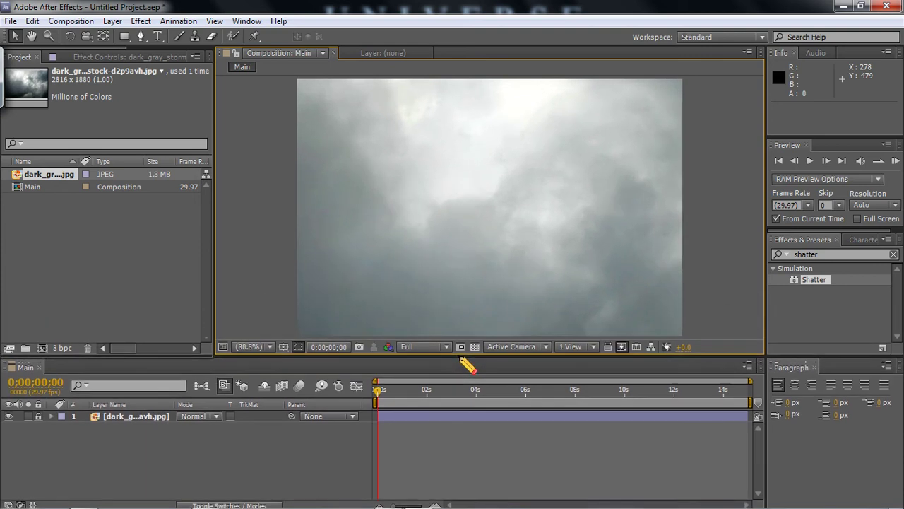
pyautogui.moveTo(463, 360); pyautogui.dragTo(467, 351)
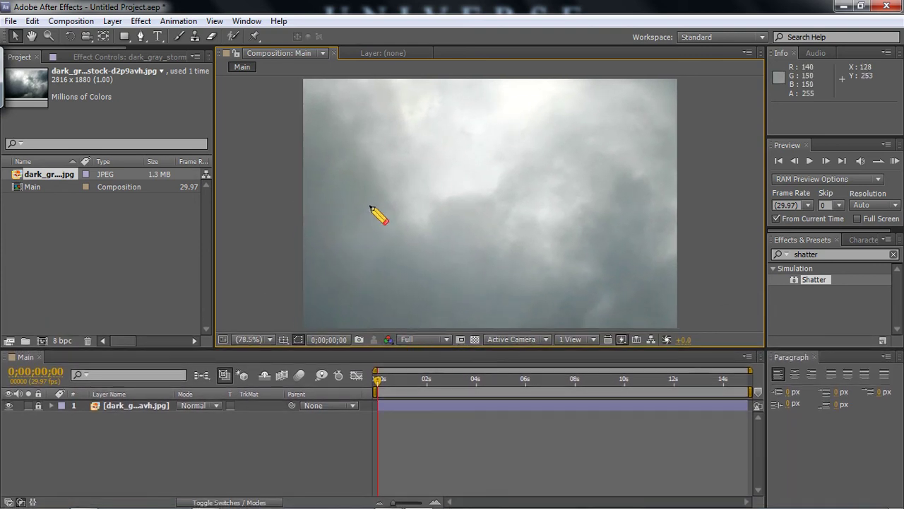
# Create a new black solid layer sized 100 × 100 px in Main
pyautogui.rightClick(259, 129)
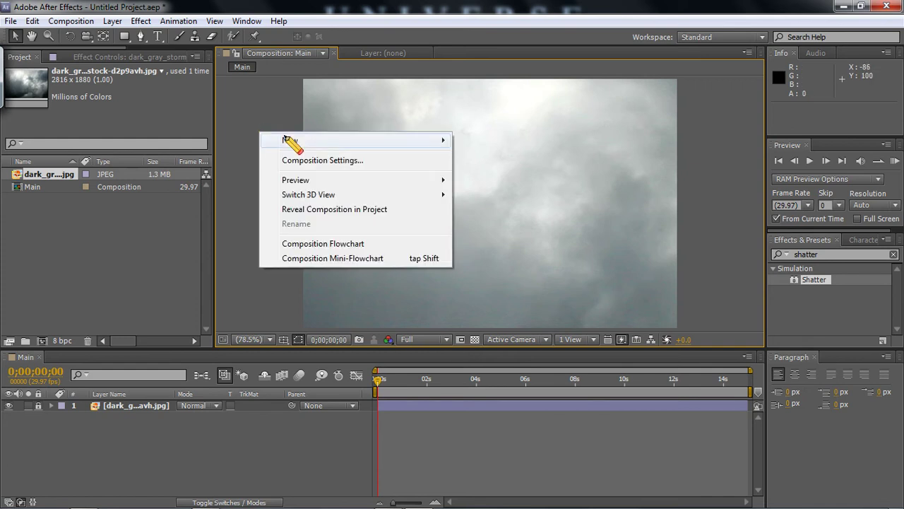
pyautogui.moveTo(306, 142)
pyautogui.click(179, 173)
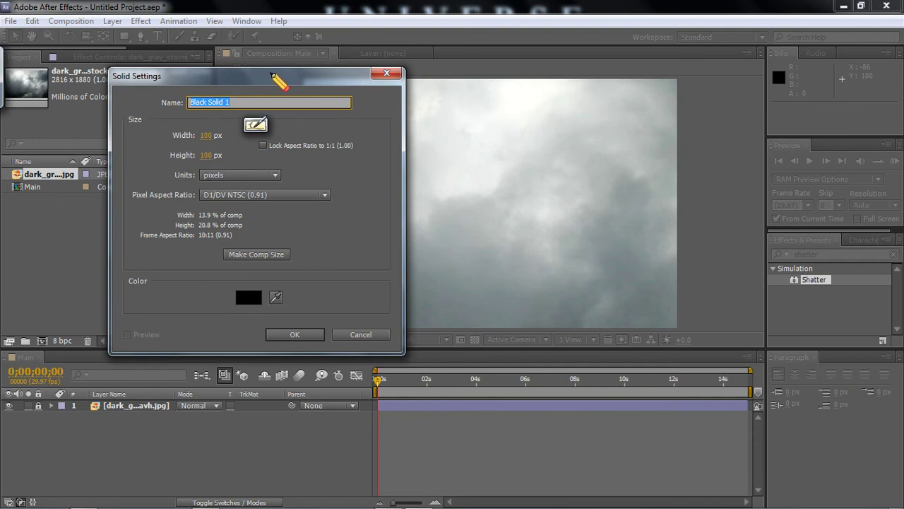
pyautogui.moveTo(272, 74); pyautogui.dragTo(450, 68)
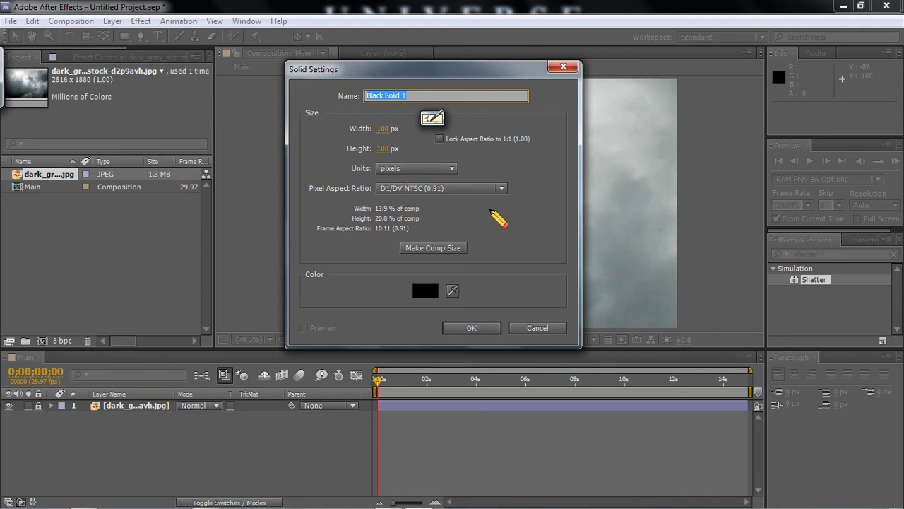
pyautogui.click(434, 247)
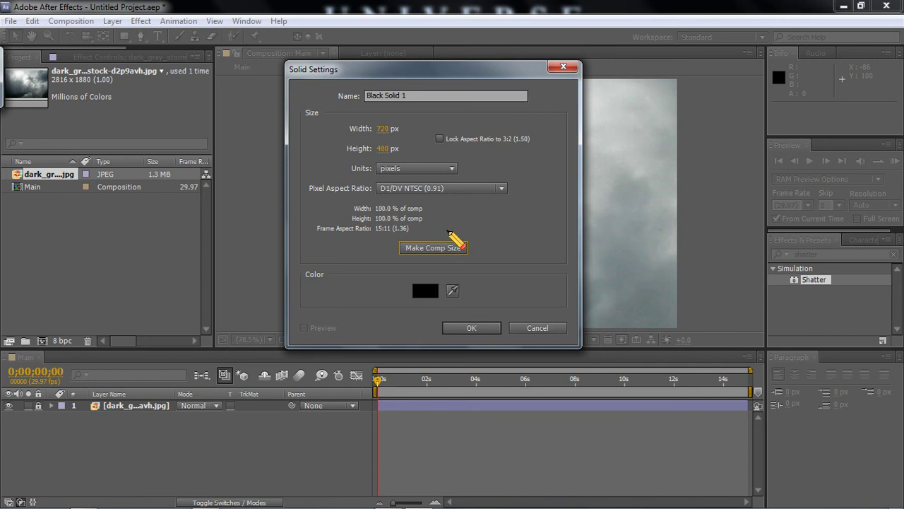
pyautogui.click(386, 127)
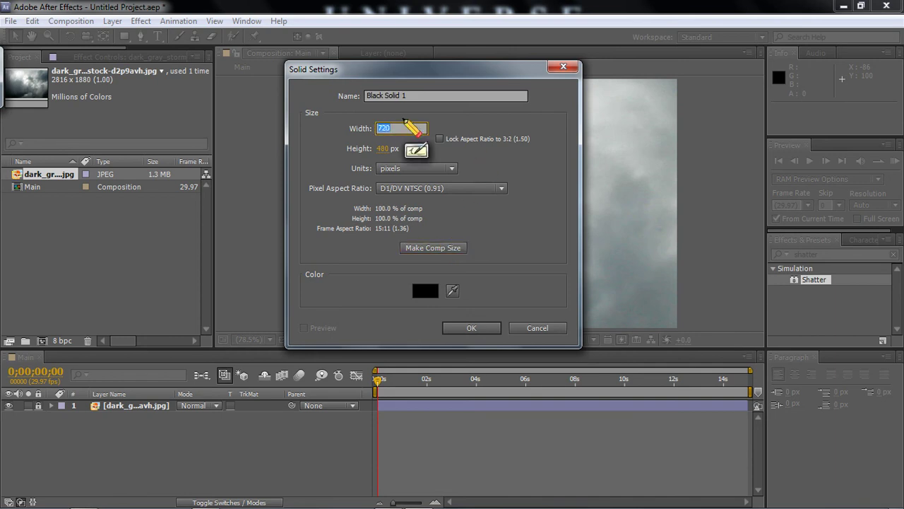
pyautogui.write('100')
pyautogui.press('Tab')
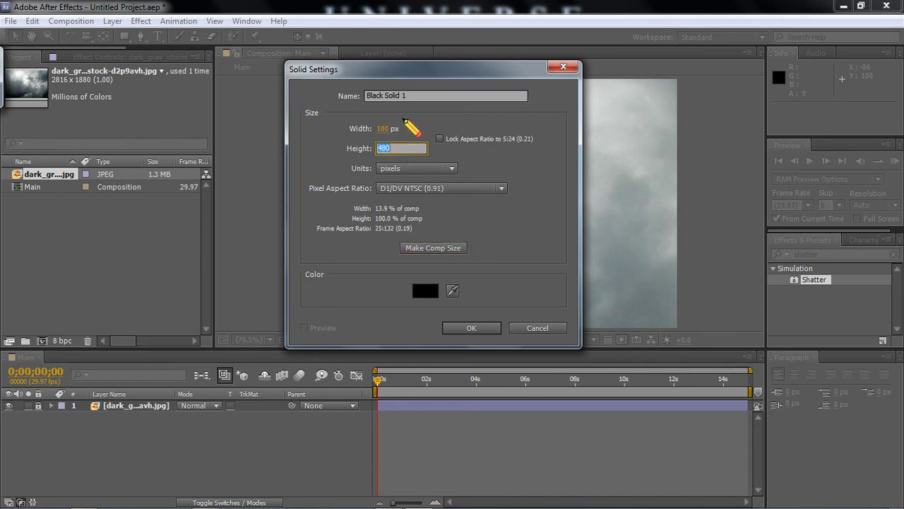
pyautogui.write('100')
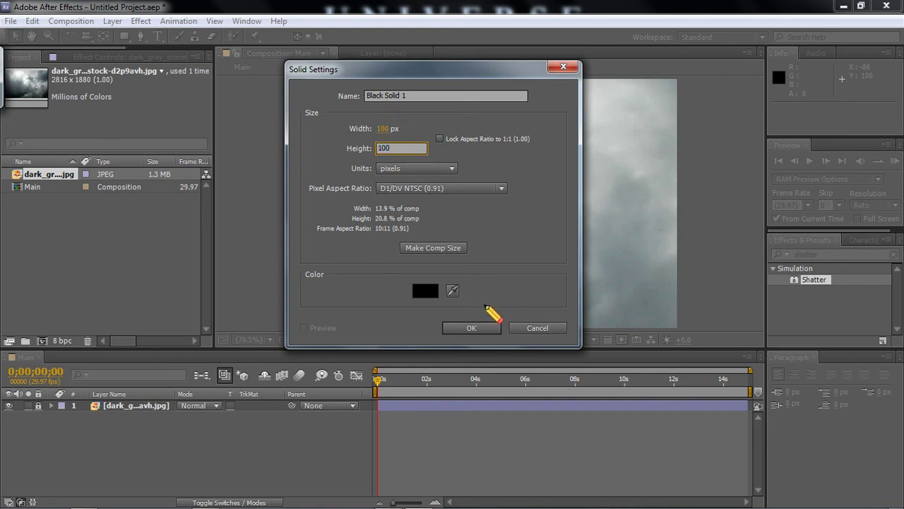
pyautogui.click(472, 328)
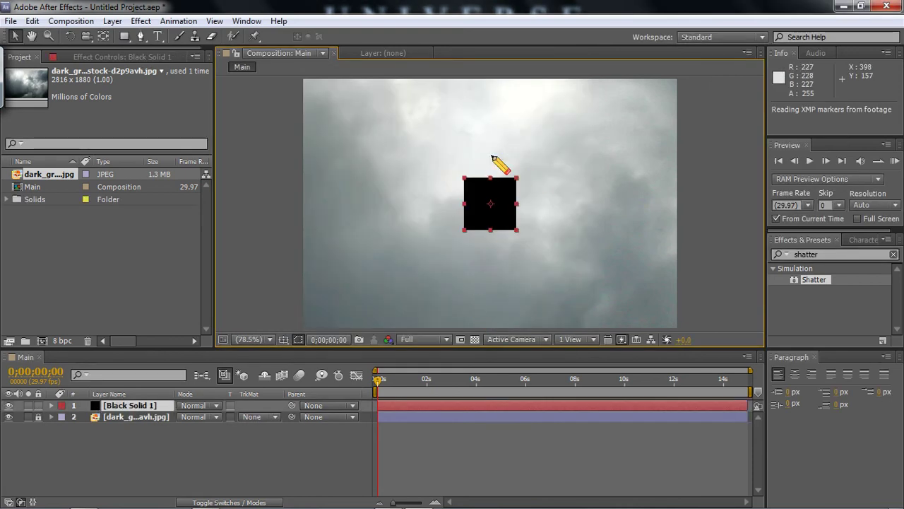
# Move Black Solid 1 up and left to sit near the sky's left edge
pyautogui.moveTo(494, 215); pyautogui.dragTo(348, 207)
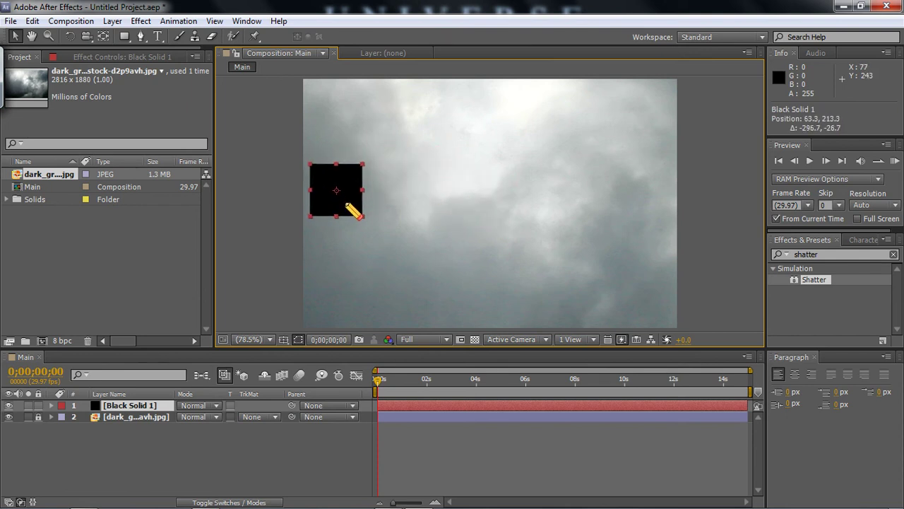
pyautogui.click(292, 136)
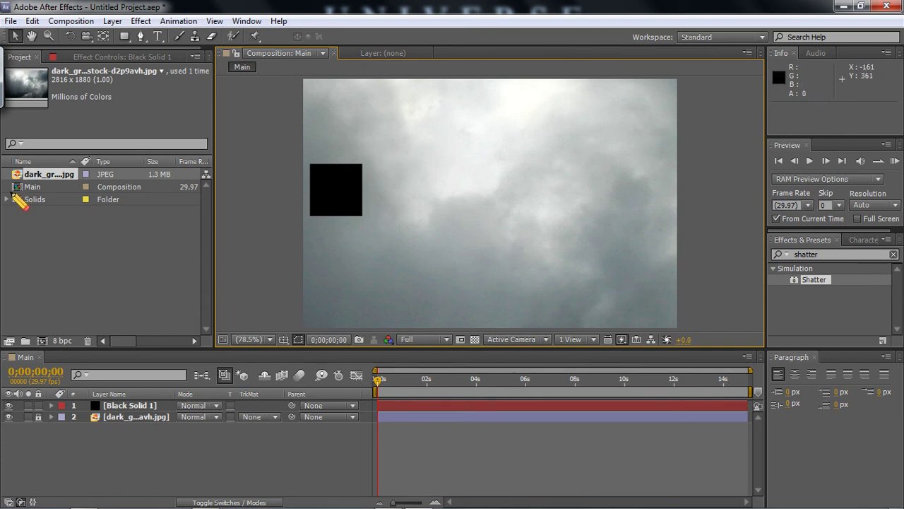
pyautogui.click(8, 199)
pyautogui.click(60, 212)
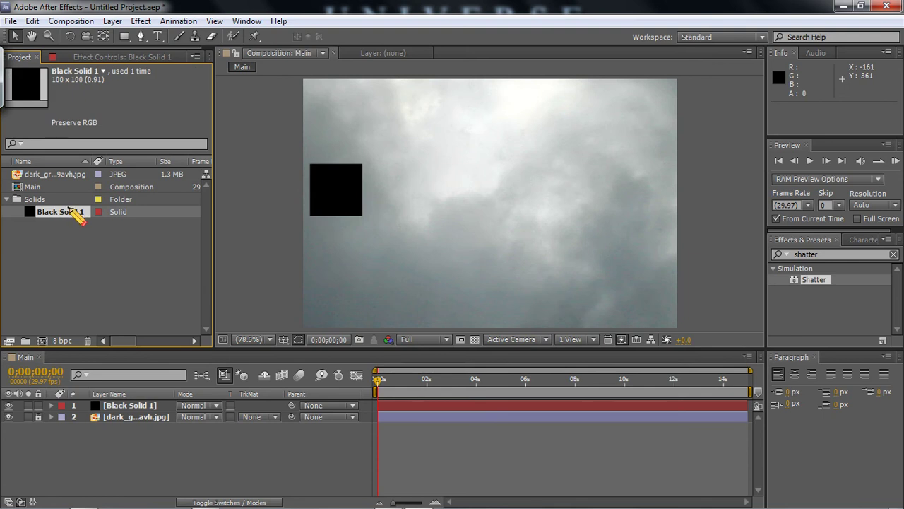
pyautogui.click(133, 405)
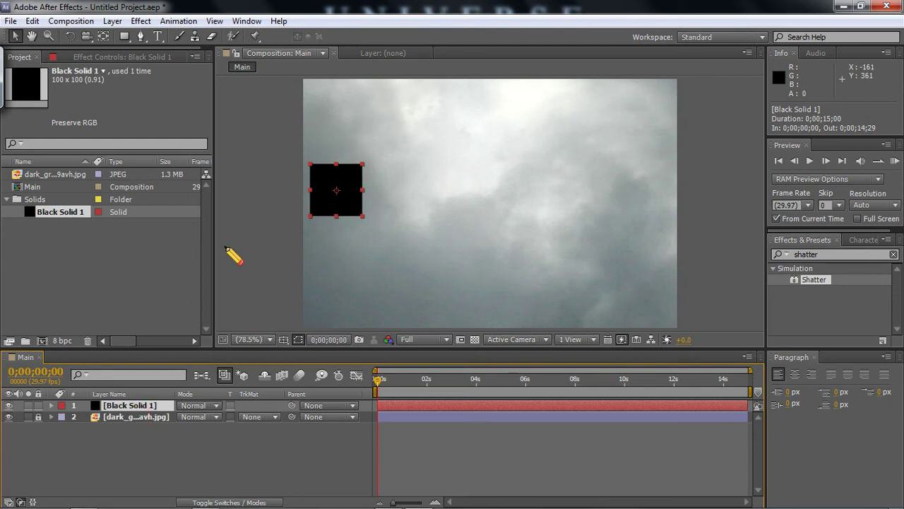
pyautogui.click(262, 196)
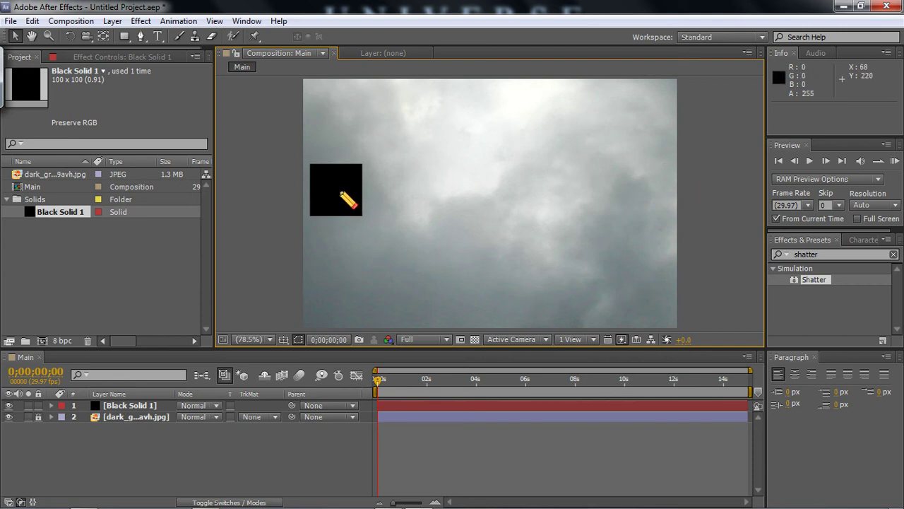
pyautogui.moveTo(348, 200)
pyautogui.mouseDown()
pyautogui.moveTo(356, 181)
pyautogui.moveTo(358, 202)
pyautogui.mouseUp()
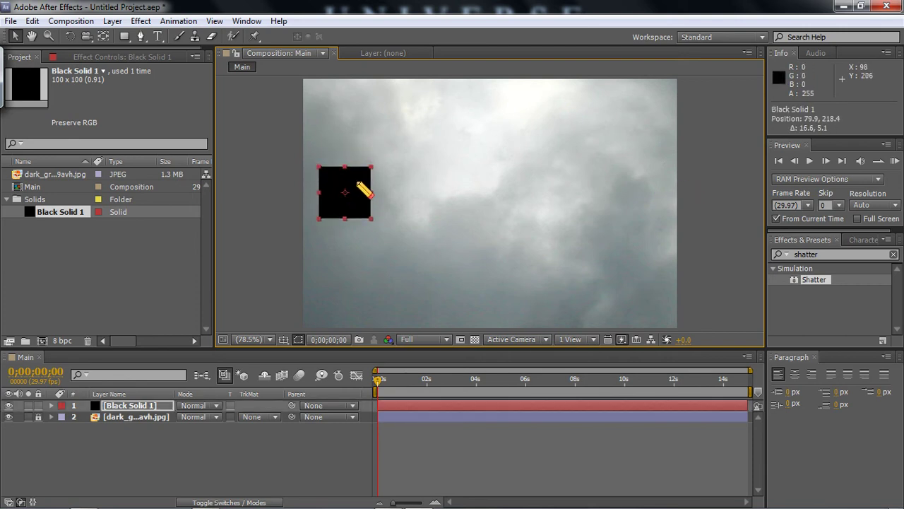
pyautogui.click(51, 406)
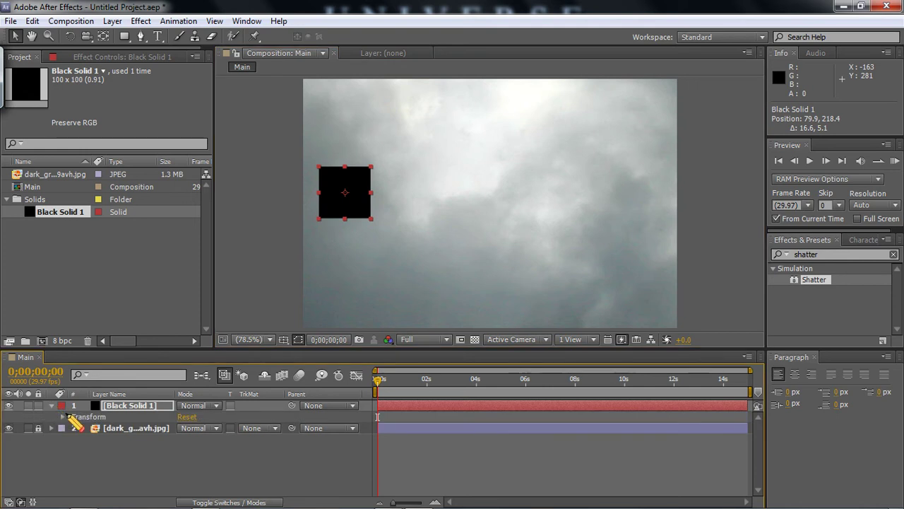
# Reveal Black Solid 1's Transform properties and drag its Position up and right
pyautogui.click(63, 416)
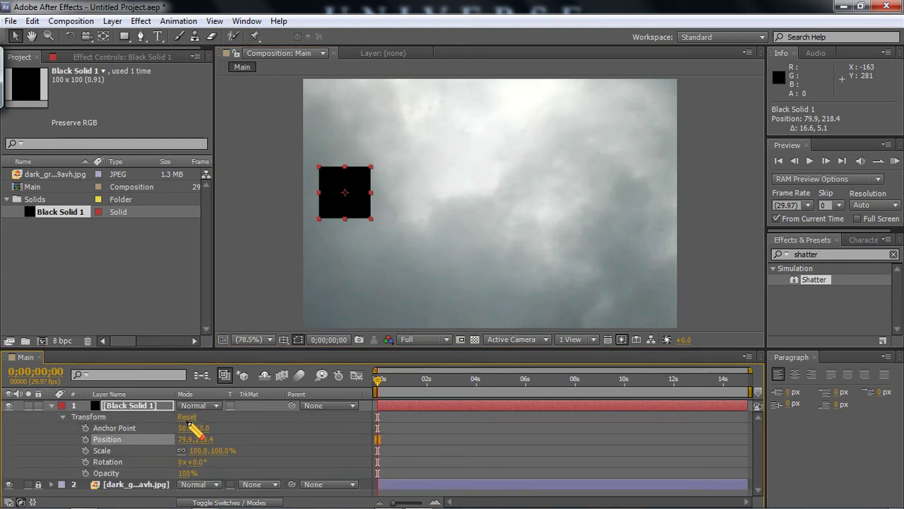
pyautogui.click(242, 424)
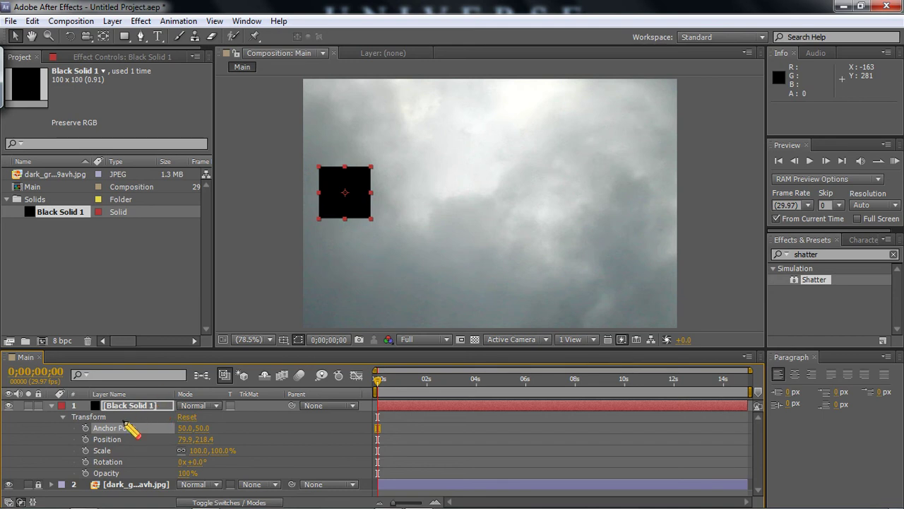
pyautogui.click(140, 438)
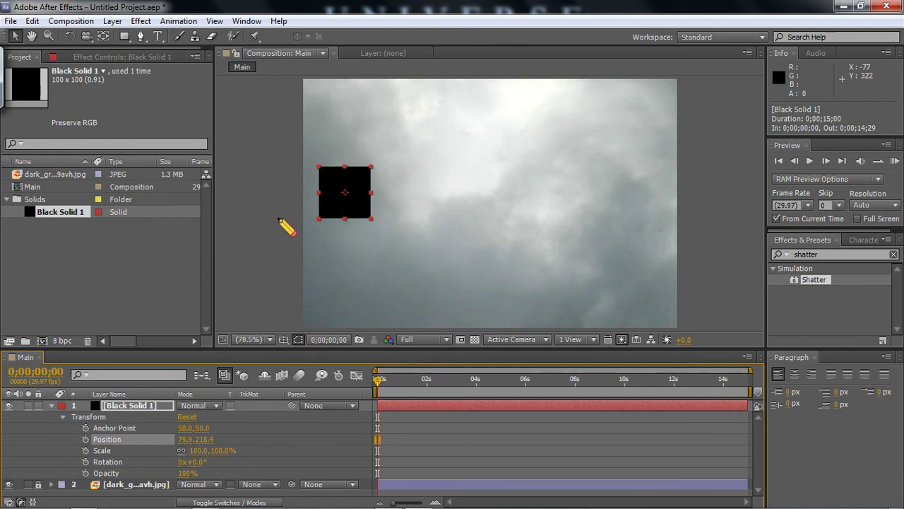
pyautogui.moveTo(363, 196); pyautogui.dragTo(409, 195)
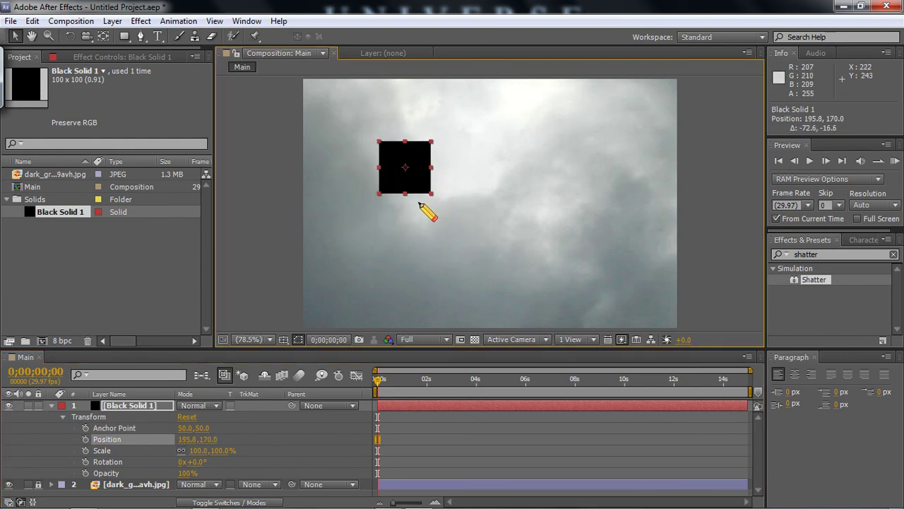
pyautogui.moveTo(433, 192); pyautogui.dragTo(454, 201)
pyautogui.hotkey('ctrl', 'z')
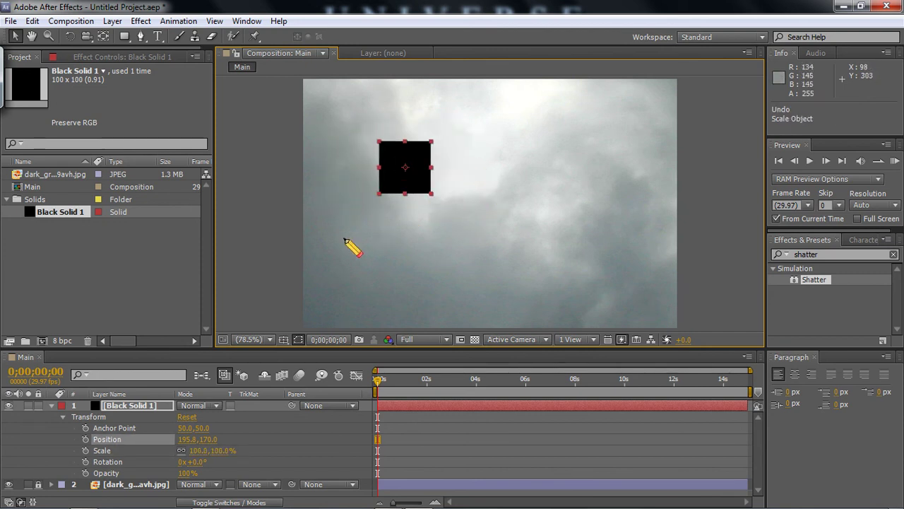
# Rotate the square and fade its opacity, then reset Transform to 360,240, 0° and 100%
pyautogui.click(143, 461)
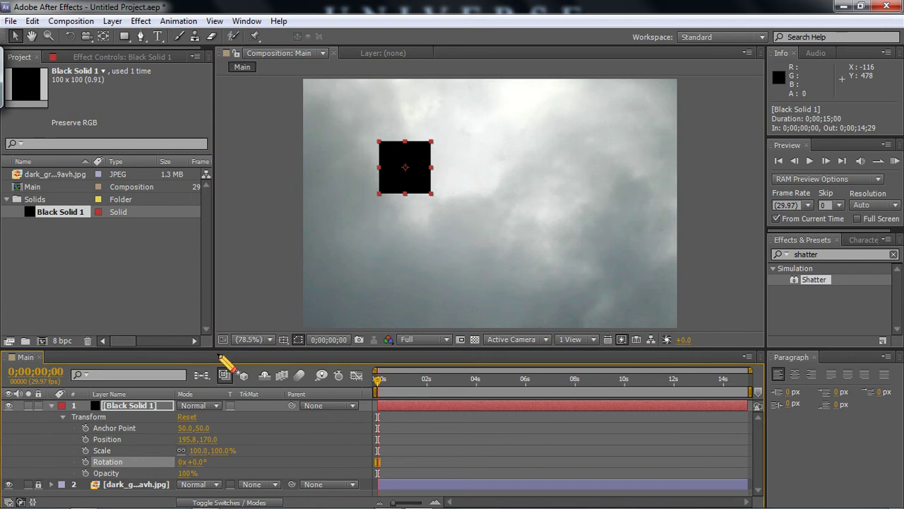
pyautogui.moveTo(199, 462); pyautogui.dragTo(223, 464)
pyautogui.click(71, 36)
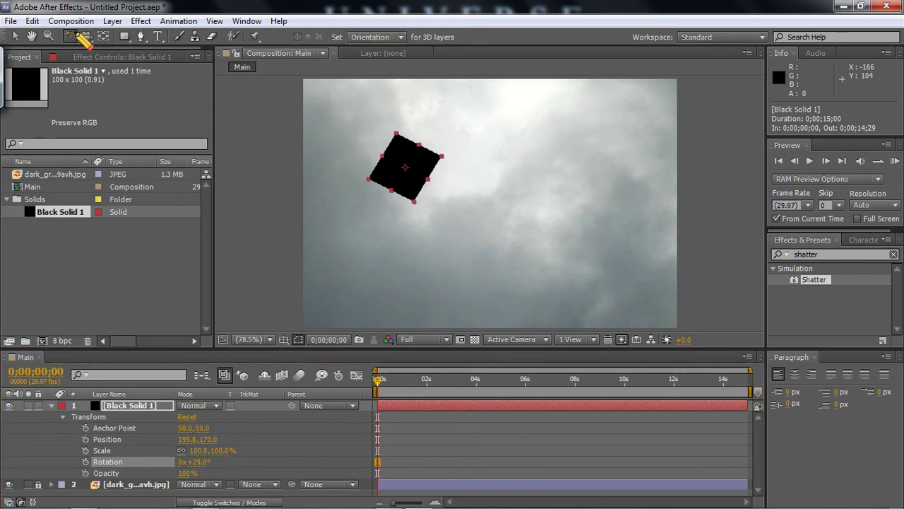
pyautogui.moveTo(431, 156); pyautogui.dragTo(409, 146)
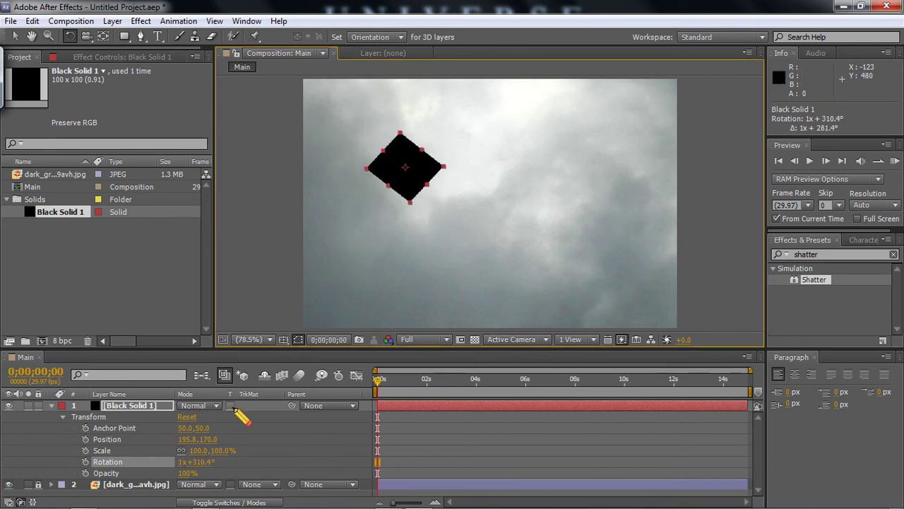
pyautogui.click(190, 462)
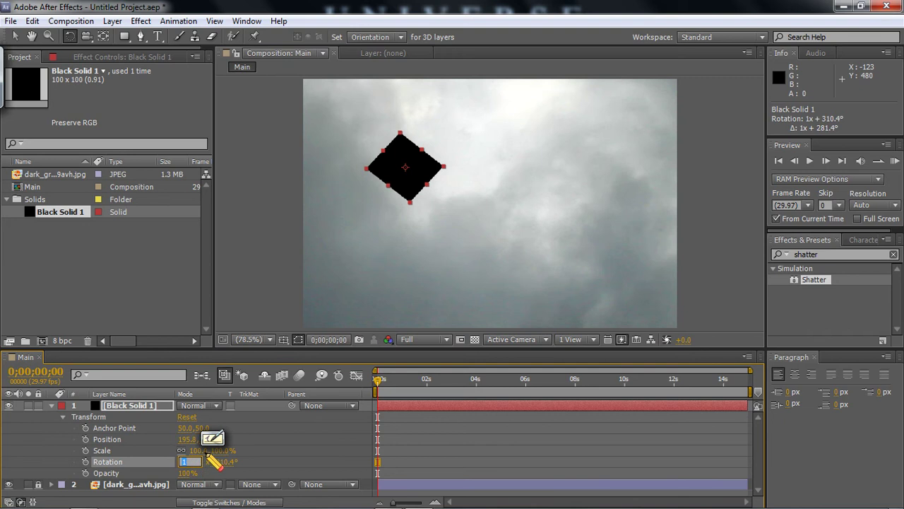
pyautogui.click(240, 427)
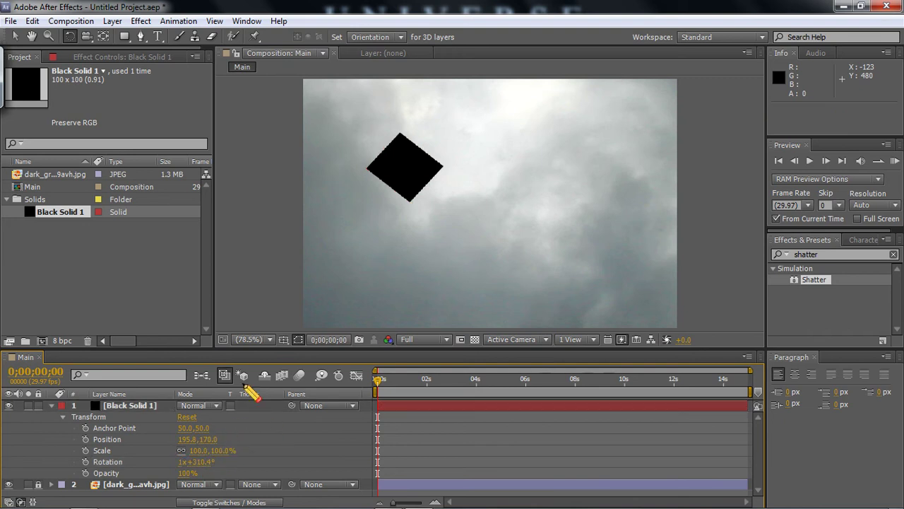
pyautogui.moveTo(189, 474)
pyautogui.mouseDown()
pyautogui.moveTo(131, 474)
pyautogui.moveTo(199, 471)
pyautogui.mouseUp()
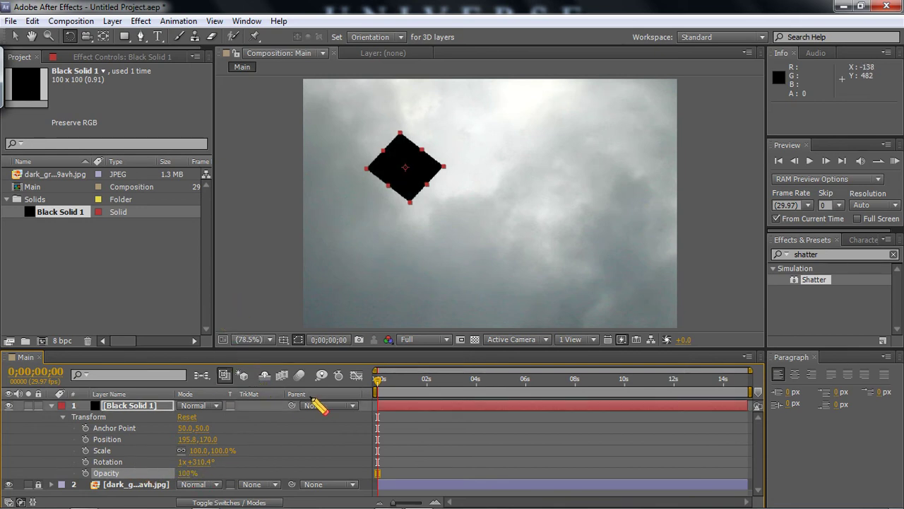
pyautogui.click(185, 417)
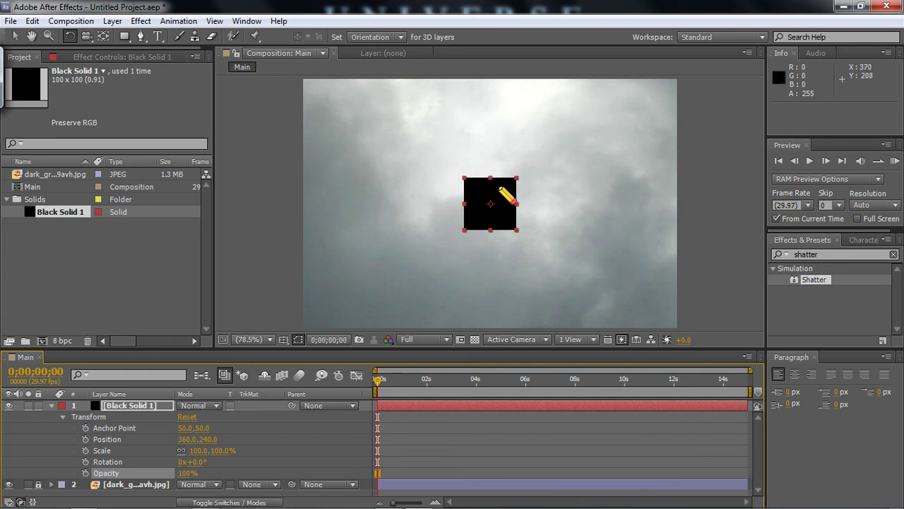
pyautogui.click(15, 36)
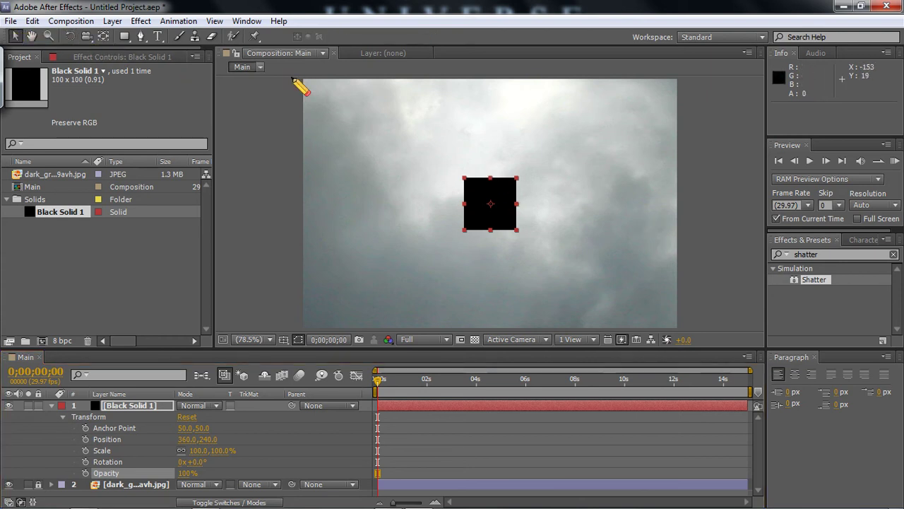
pyautogui.moveTo(510, 182); pyautogui.dragTo(351, 118)
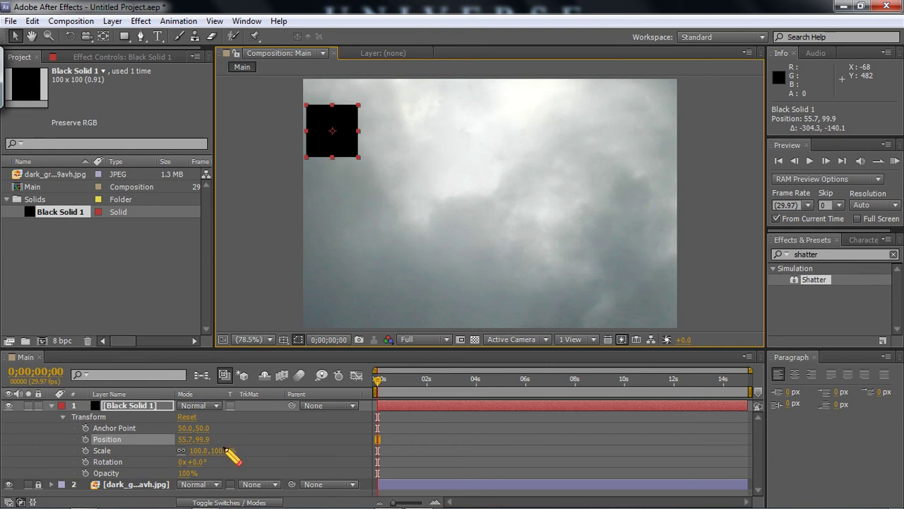
pyautogui.moveTo(230, 453); pyautogui.dragTo(197, 456)
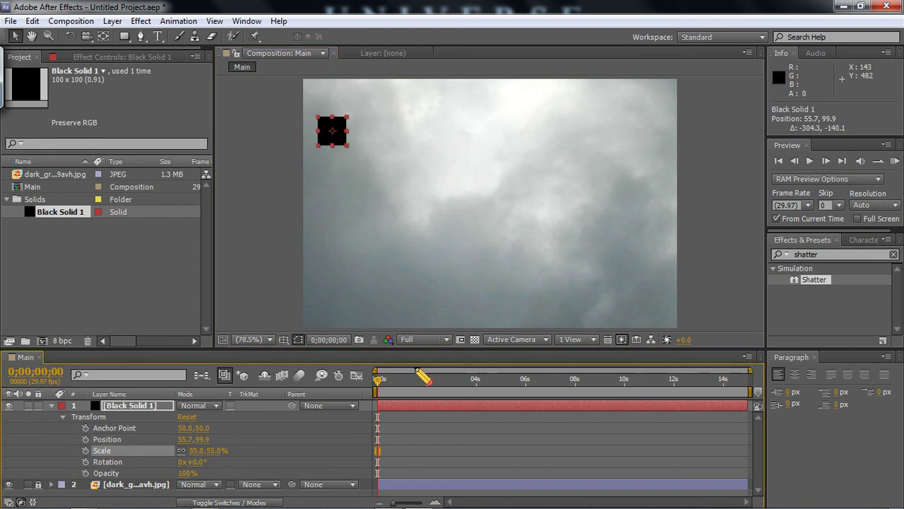
pyautogui.moveTo(377, 378)
pyautogui.mouseDown()
pyautogui.moveTo(531, 368)
pyautogui.moveTo(393, 380)
pyautogui.moveTo(374, 368)
pyautogui.mouseUp()
pyautogui.click(290, 238)
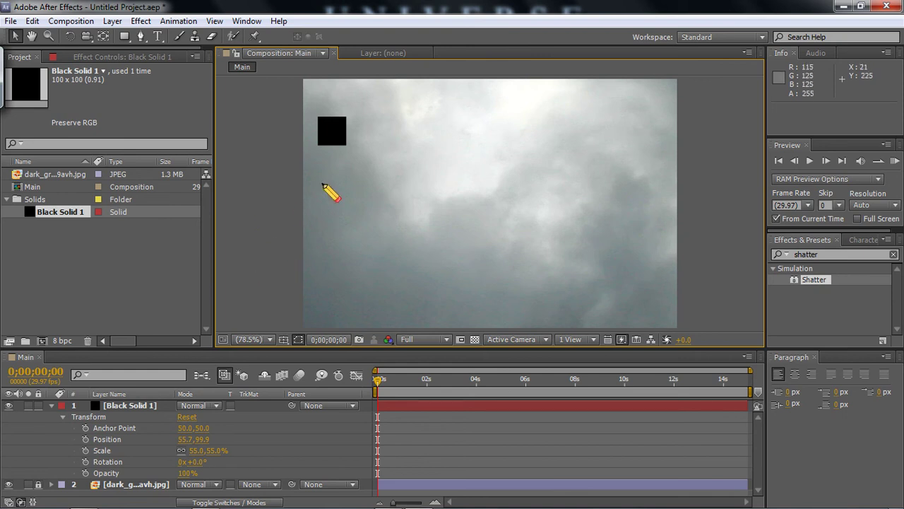
pyautogui.click(336, 131)
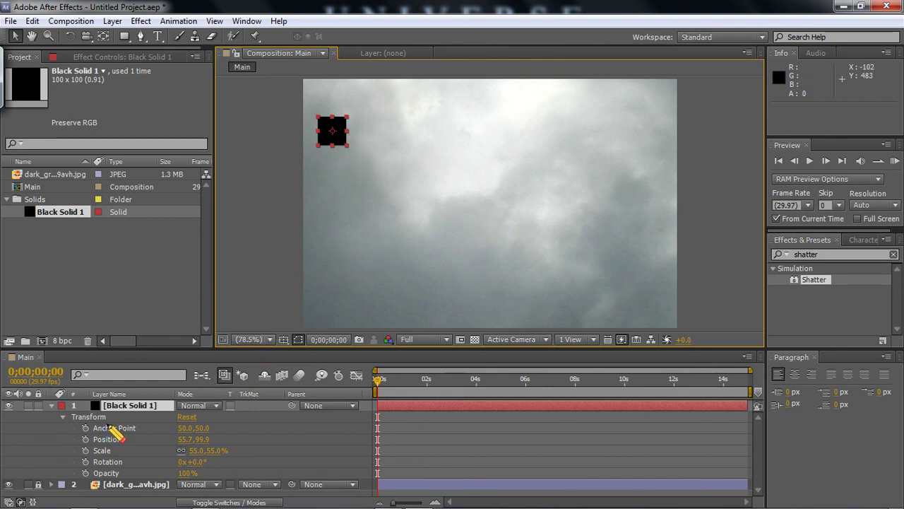
# Keyframe the square's Position at 0s, upper right at 4s, and centre 291.2,227.3 at 6s
pyautogui.click(86, 439)
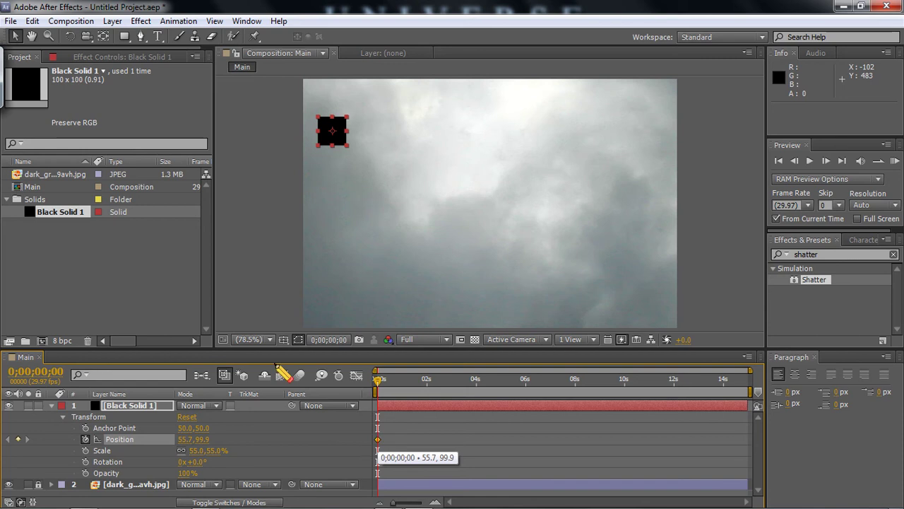
pyautogui.moveTo(380, 380); pyautogui.dragTo(478, 386)
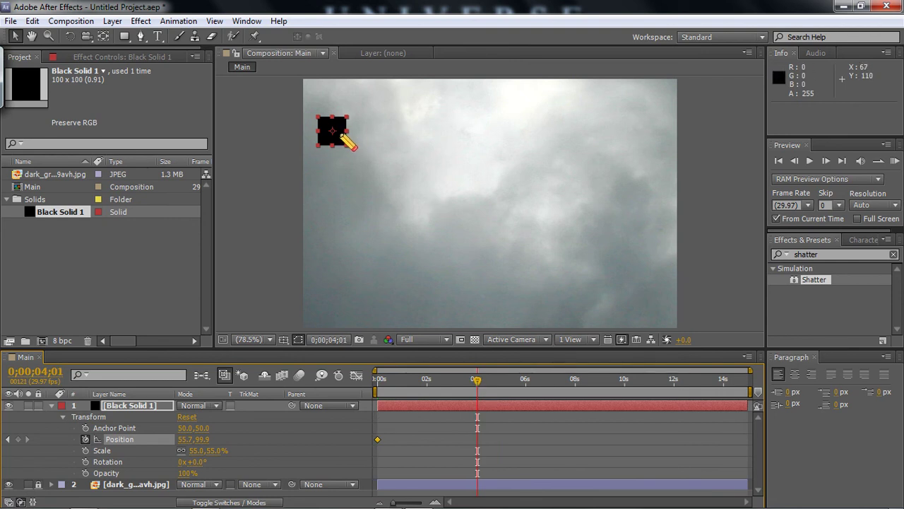
pyautogui.moveTo(340, 136); pyautogui.dragTo(640, 137)
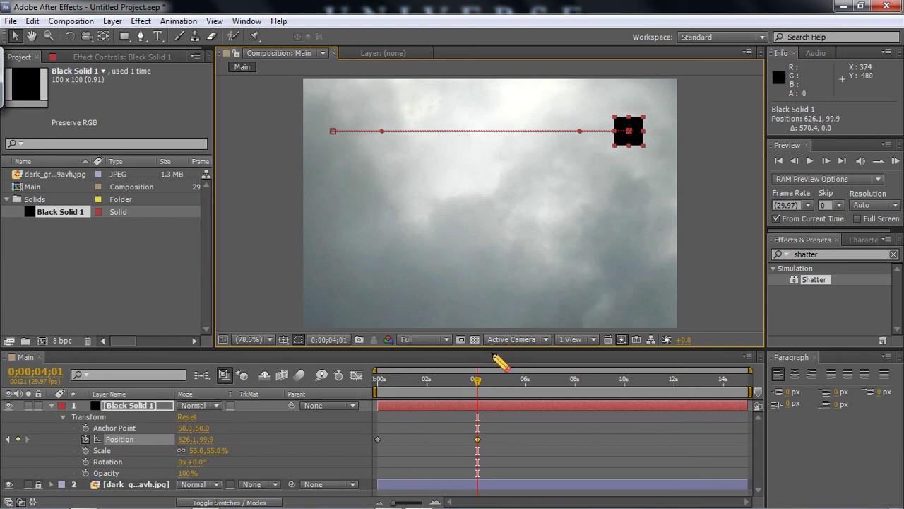
pyautogui.moveTo(488, 382); pyautogui.dragTo(526, 381)
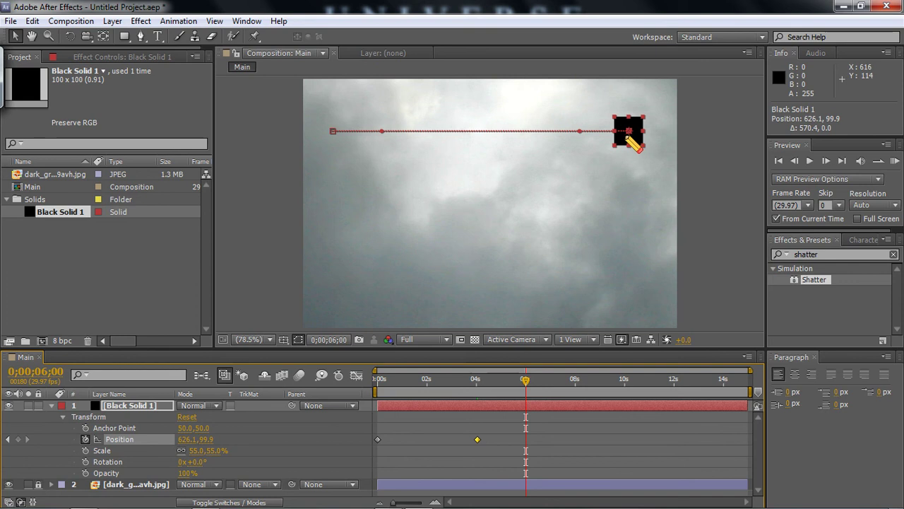
pyautogui.moveTo(630, 140); pyautogui.dragTo(454, 204)
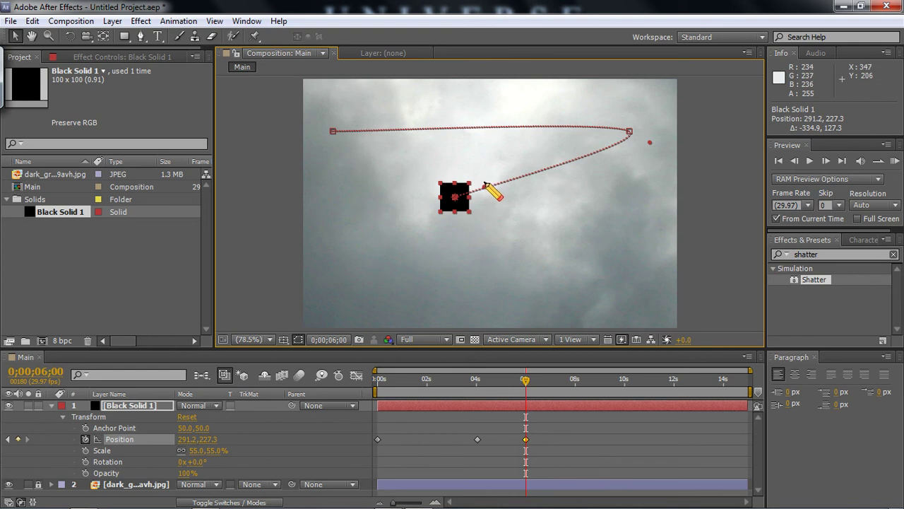
# Bend the motion path into curves around the upper-right keyframe and preview the movement
pyautogui.moveTo(486, 186); pyautogui.dragTo(674, 204)
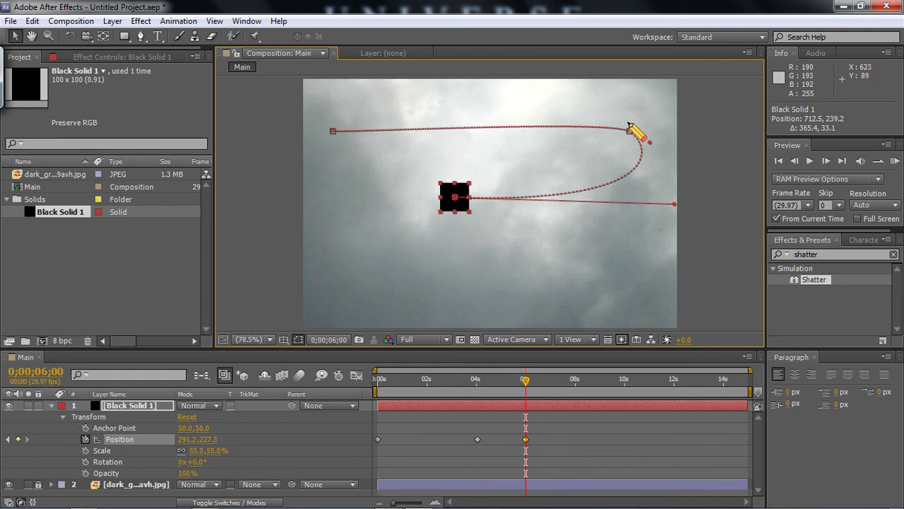
pyautogui.click(630, 130)
pyautogui.moveTo(610, 120); pyautogui.dragTo(588, 102)
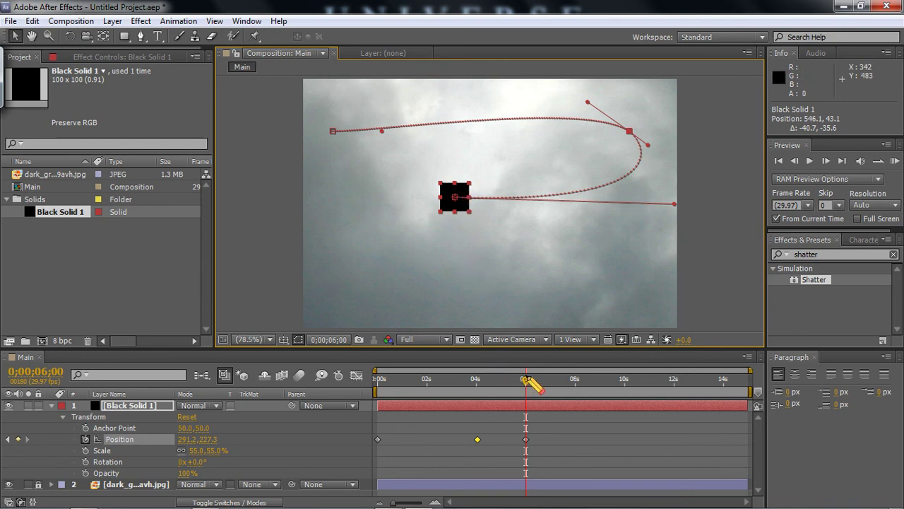
pyautogui.moveTo(532, 383); pyautogui.dragTo(381, 375)
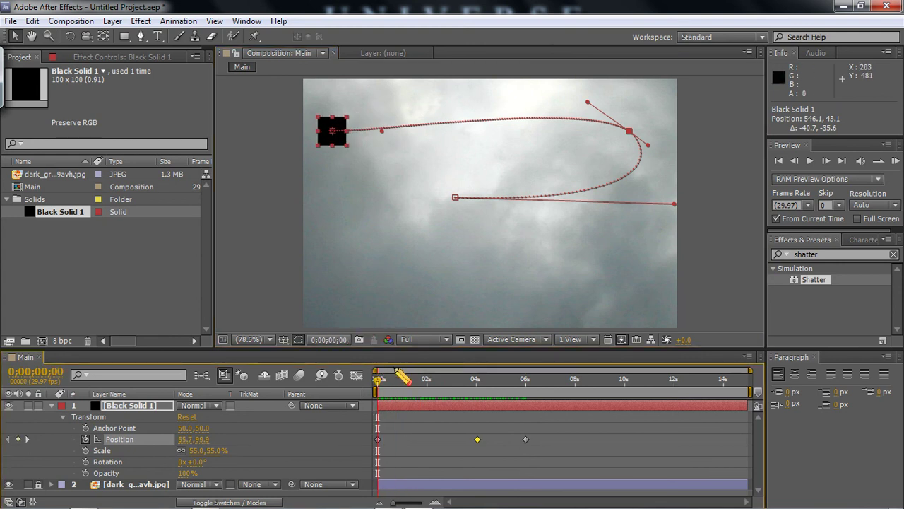
pyautogui.moveTo(380, 380); pyautogui.dragTo(578, 380)
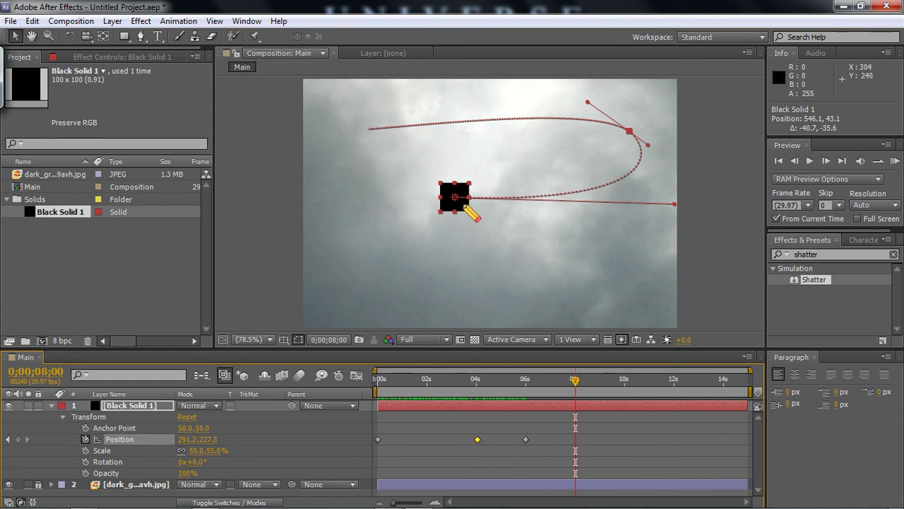
# Add an 8s Position keyframe at lower-left 128.3,377.5 and reshape the final curve
pyautogui.moveTo(468, 208); pyautogui.dragTo(465, 291)
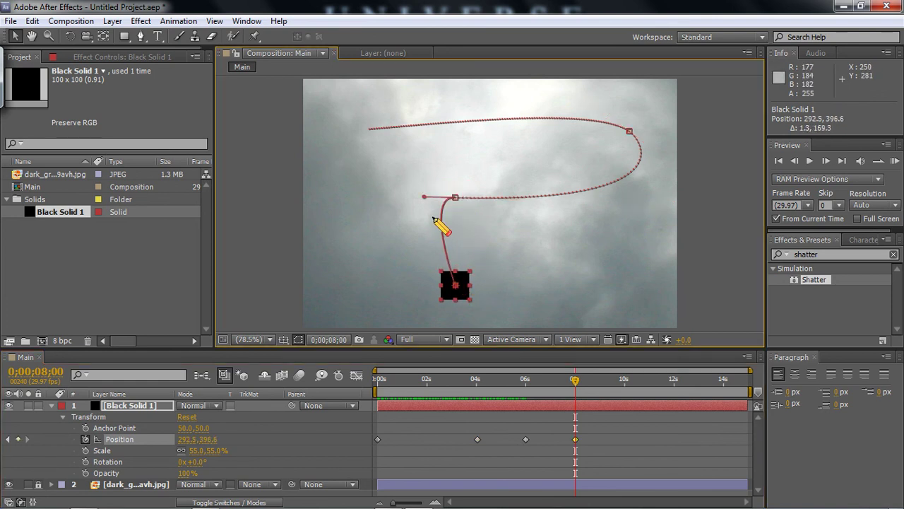
pyautogui.moveTo(424, 196); pyautogui.dragTo(345, 251)
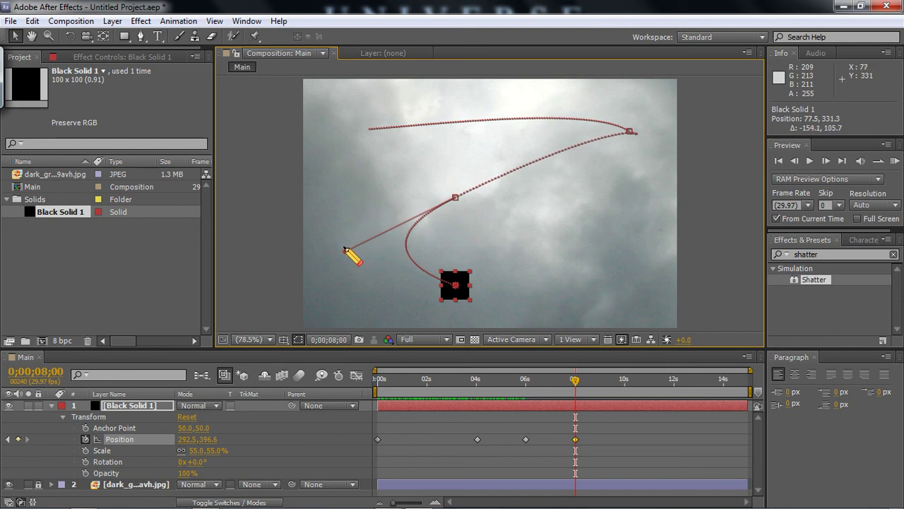
pyautogui.moveTo(456, 291); pyautogui.dragTo(376, 282)
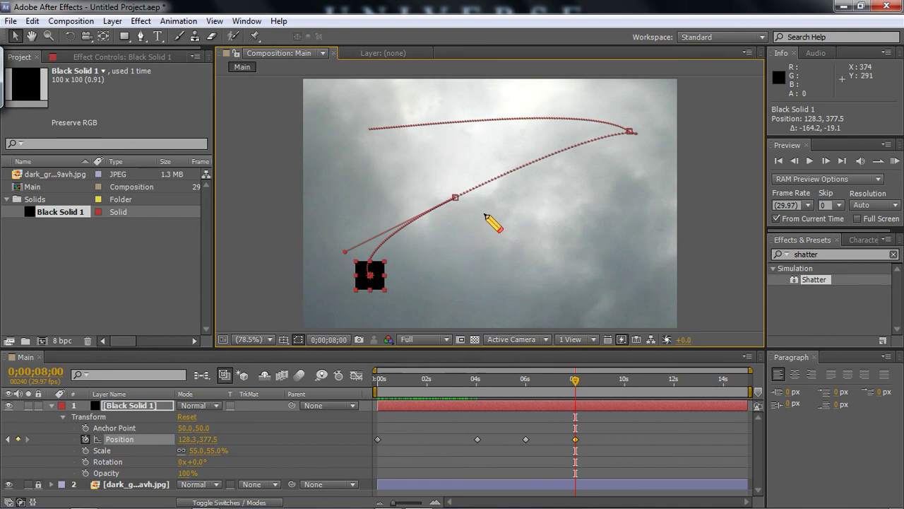
pyautogui.click(623, 132)
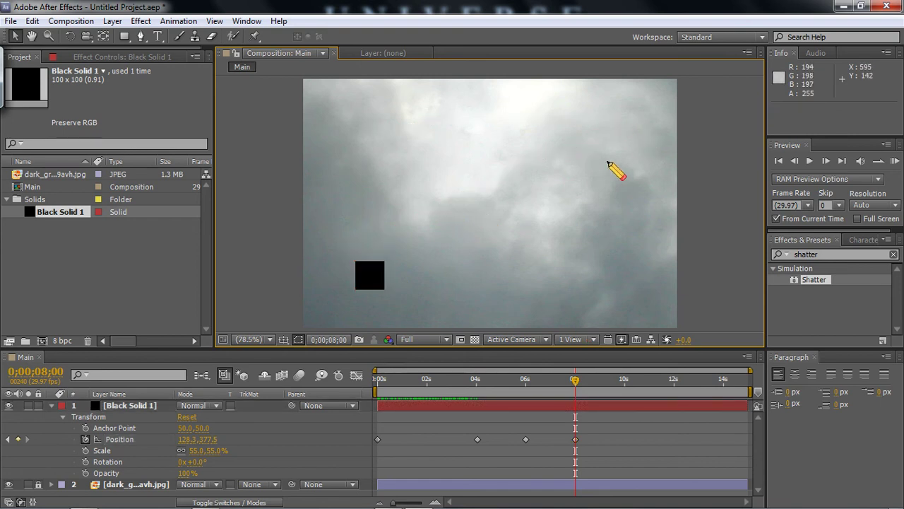
pyautogui.moveTo(575, 378); pyautogui.dragTo(581, 358)
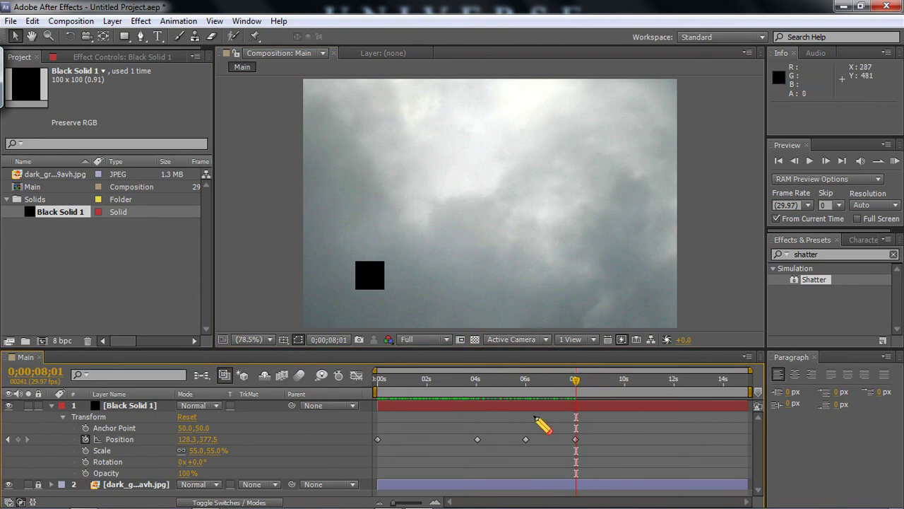
# Shift the 0s Position keyframe from 55.7,99.9 to 65.1,99.8
pyautogui.moveTo(578, 379); pyautogui.dragTo(476, 380)
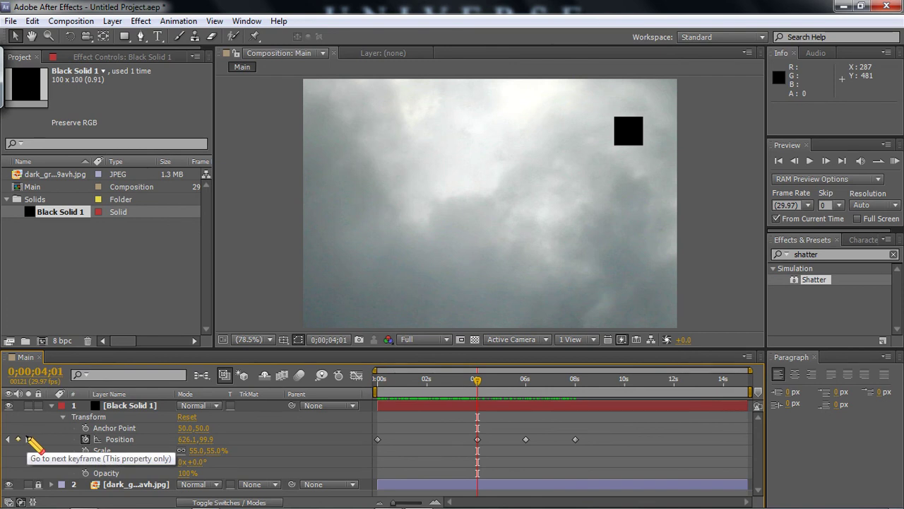
pyautogui.click(28, 438)
pyautogui.click(8, 438)
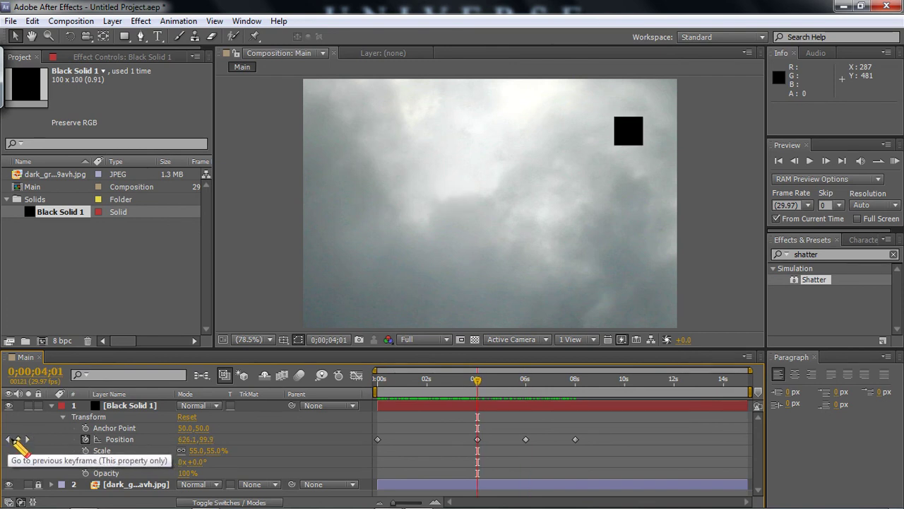
pyautogui.click(9, 439)
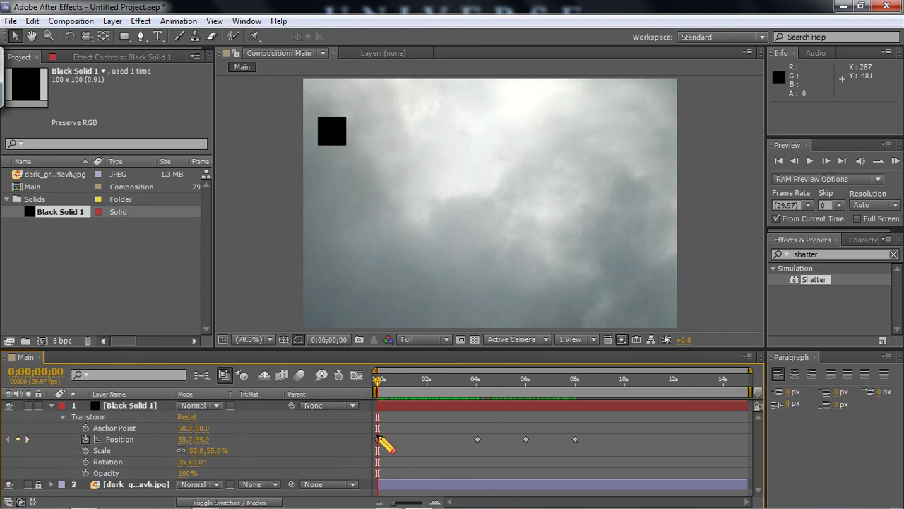
pyautogui.moveTo(380, 439); pyautogui.dragTo(377, 440)
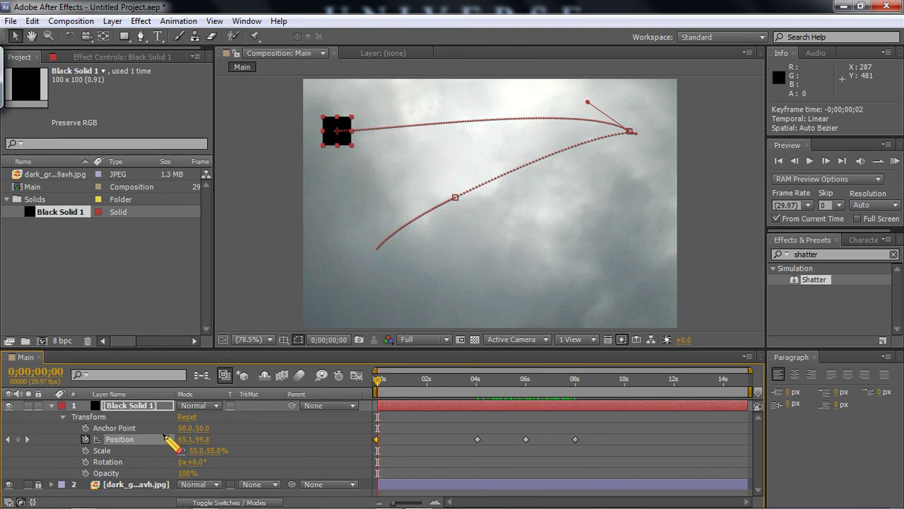
# Delete all Position keyframes and set a 0% Opacity keyframe at 0;00;01;29
pyautogui.click(86, 438)
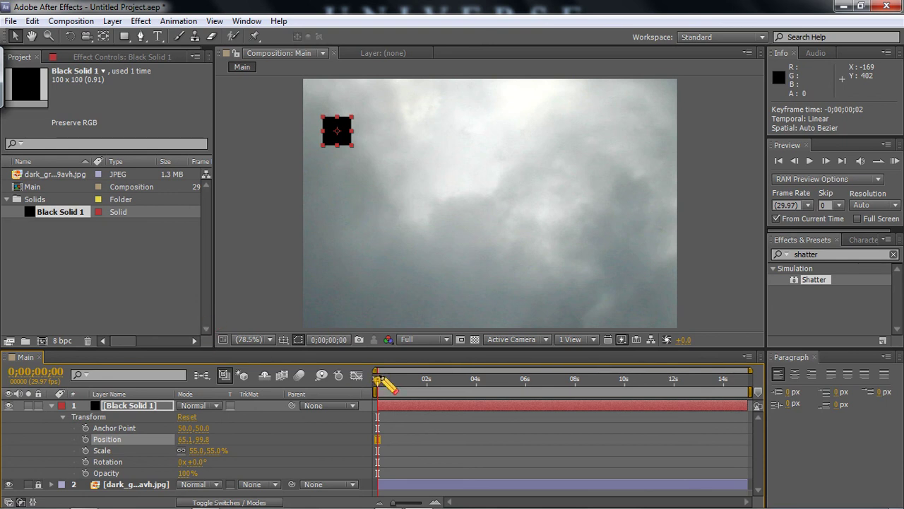
pyautogui.moveTo(380, 378); pyautogui.dragTo(430, 372)
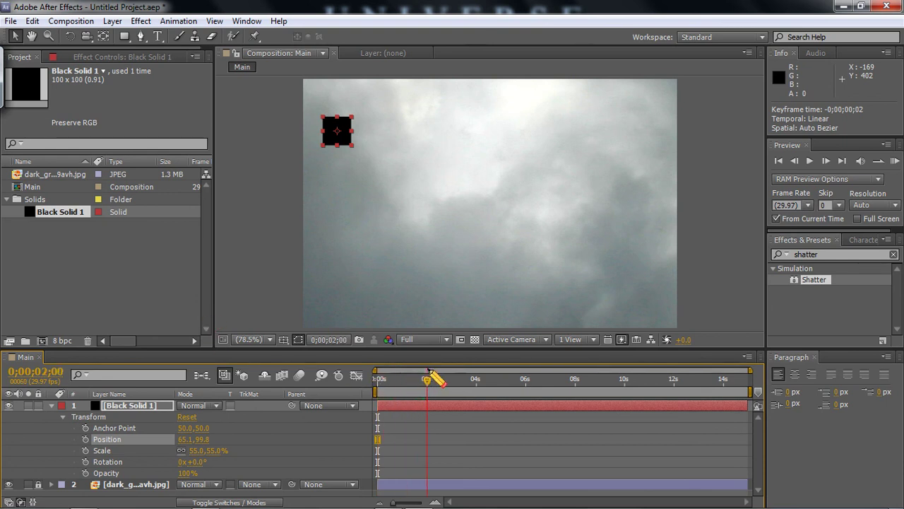
pyautogui.click(289, 171)
pyautogui.click(347, 141)
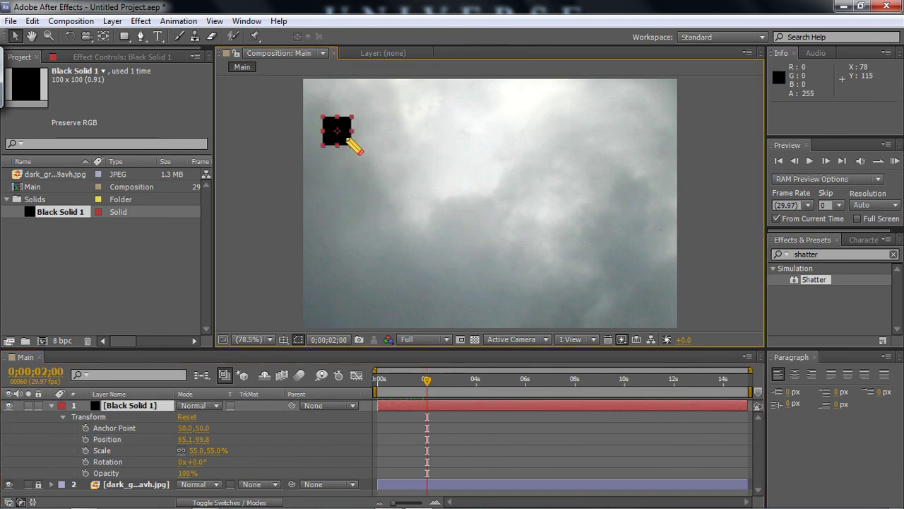
pyautogui.moveTo(426, 380)
pyautogui.mouseDown()
pyautogui.moveTo(419, 380)
pyautogui.moveTo(428, 371)
pyautogui.mouseUp()
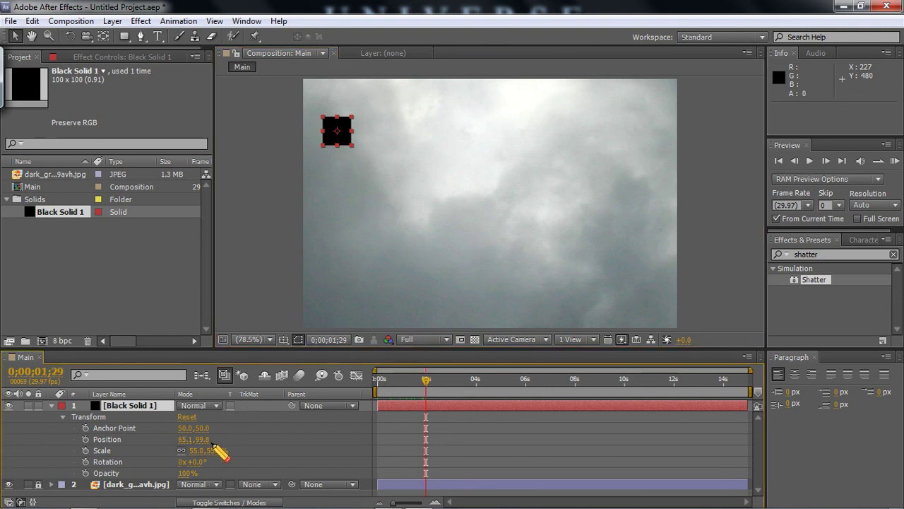
pyautogui.moveTo(190, 476); pyautogui.dragTo(52, 478)
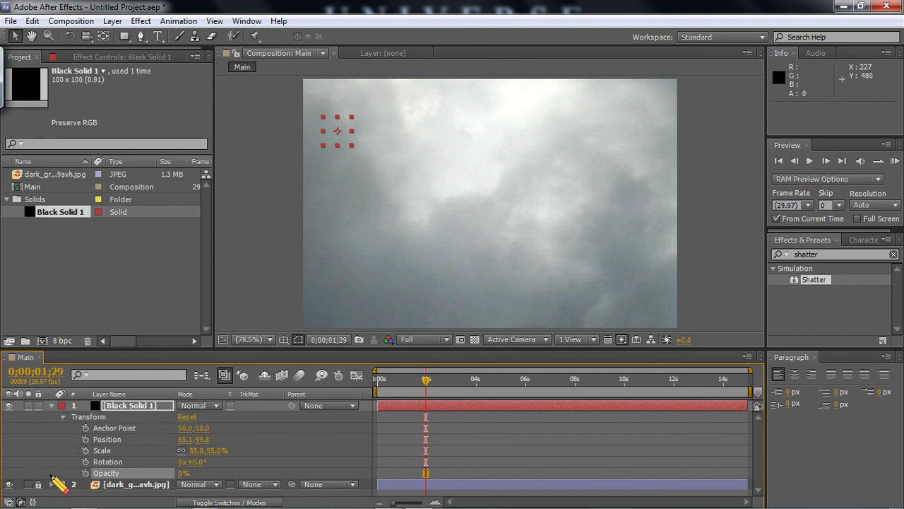
# Keyframe the square's Opacity at 1;29, set 100% at 0;00;02;14, and scrub to check the fade-in
pyautogui.click(86, 472)
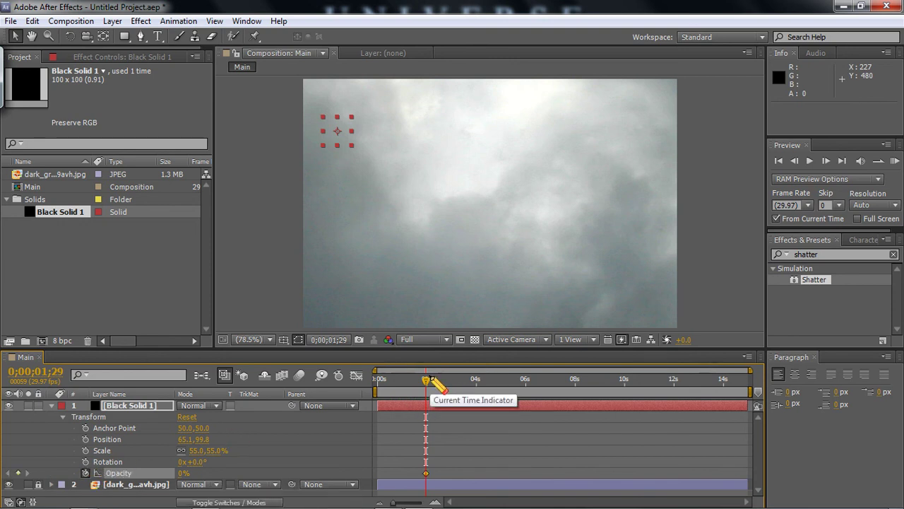
pyautogui.moveTo(433, 380); pyautogui.dragTo(441, 380)
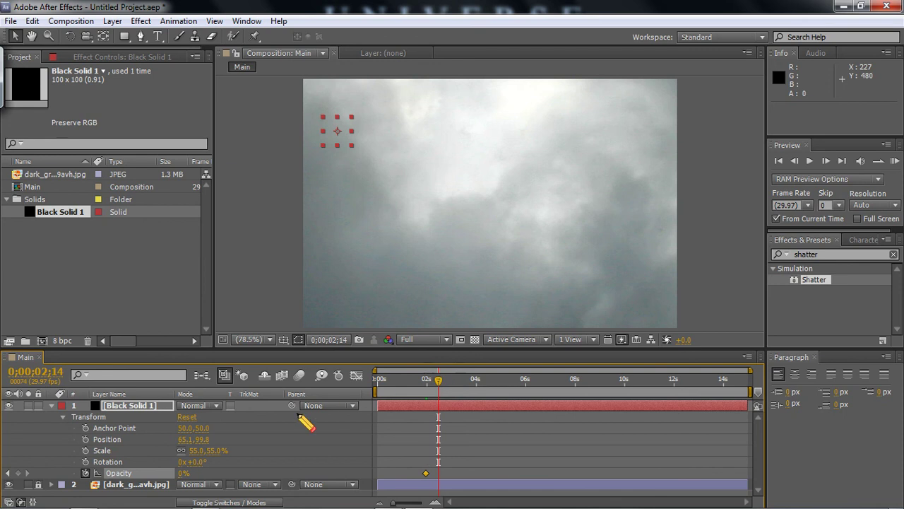
pyautogui.moveTo(191, 467); pyautogui.dragTo(309, 469)
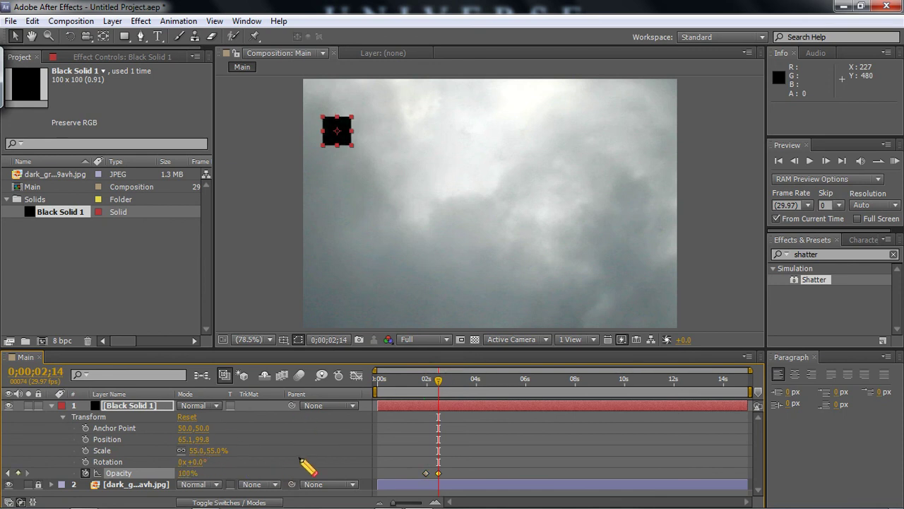
pyautogui.click(291, 318)
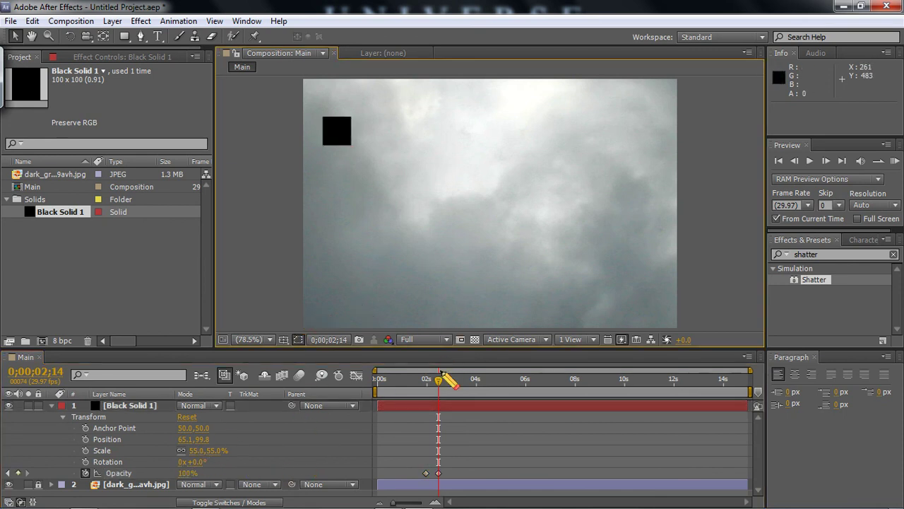
pyautogui.moveTo(439, 379); pyautogui.dragTo(478, 382)
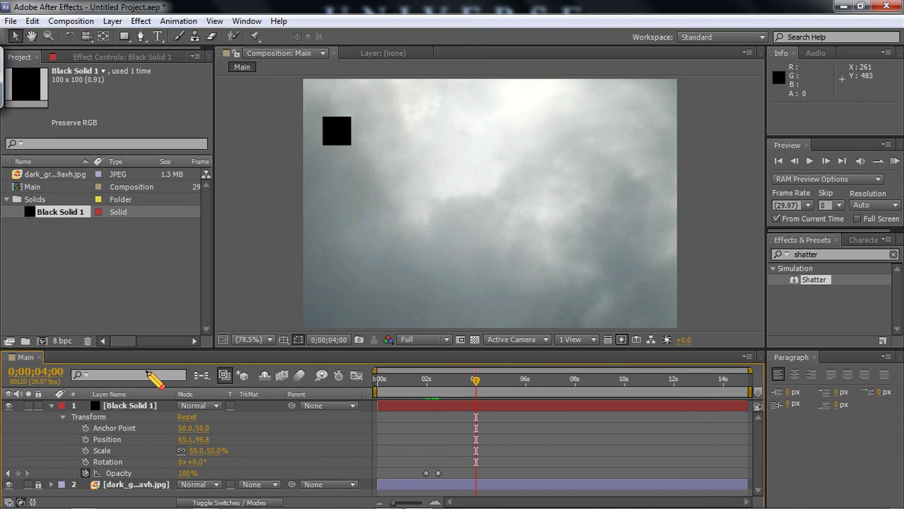
# Keyframe the square's Position, then at 0;00;04;25 drag it right to about 385.9,99.8
pyautogui.click(86, 438)
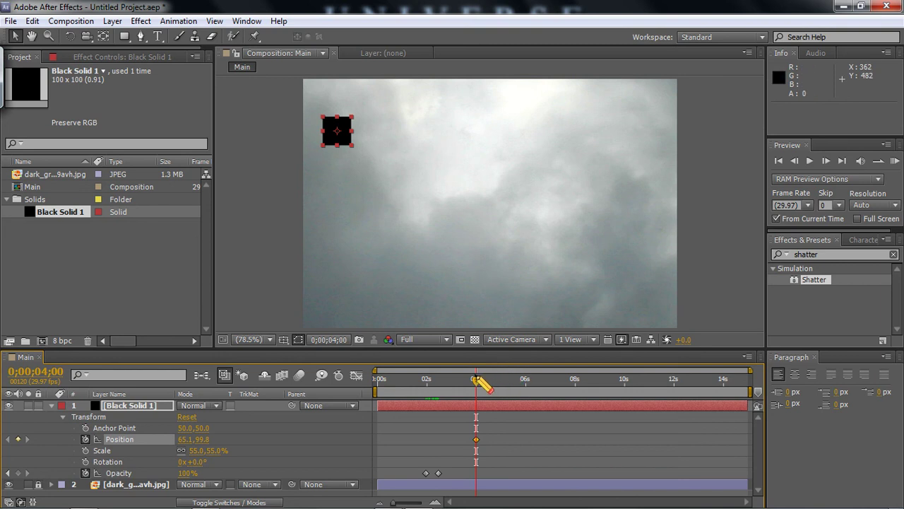
pyautogui.moveTo(476, 381); pyautogui.dragTo(497, 383)
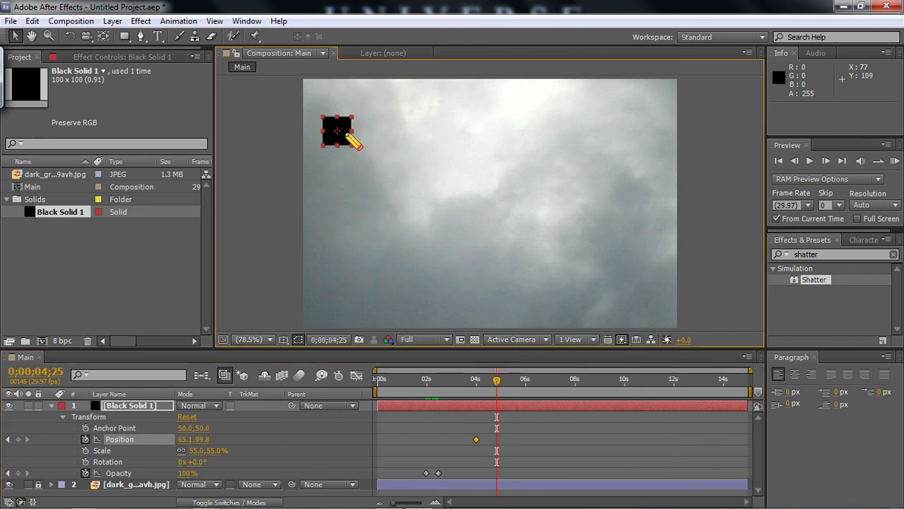
pyautogui.moveTo(353, 141); pyautogui.dragTo(516, 138)
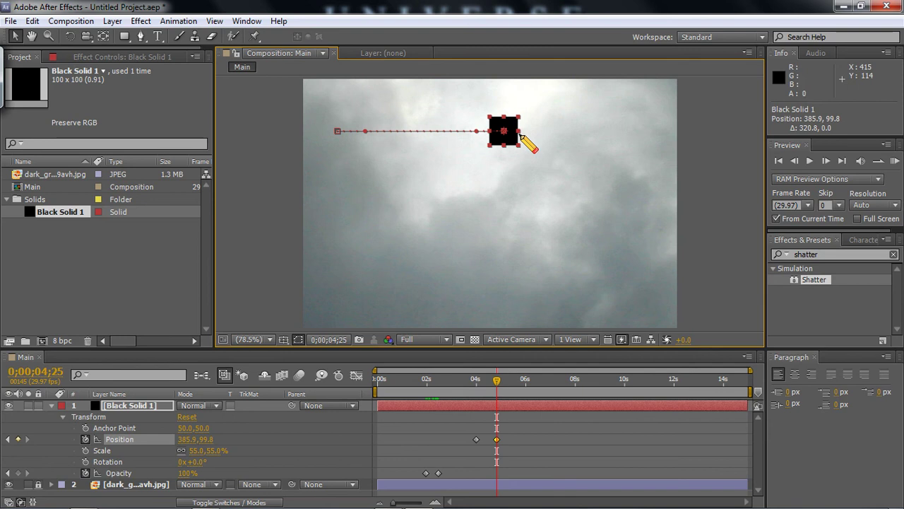
pyautogui.moveTo(500, 382)
pyautogui.mouseDown()
pyautogui.moveTo(472, 384)
pyautogui.moveTo(513, 383)
pyautogui.mouseUp()
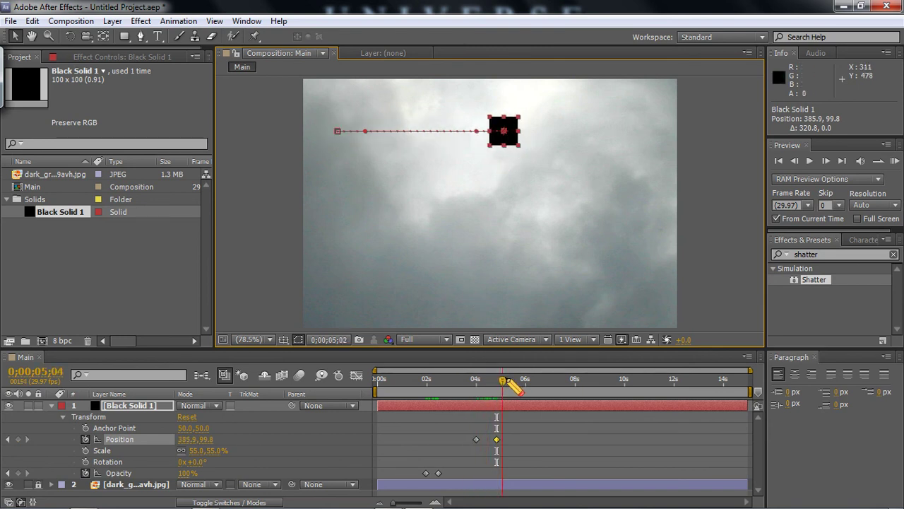
# Replay the square's slide, reselect it and collapse its transform properties
pyautogui.click(292, 291)
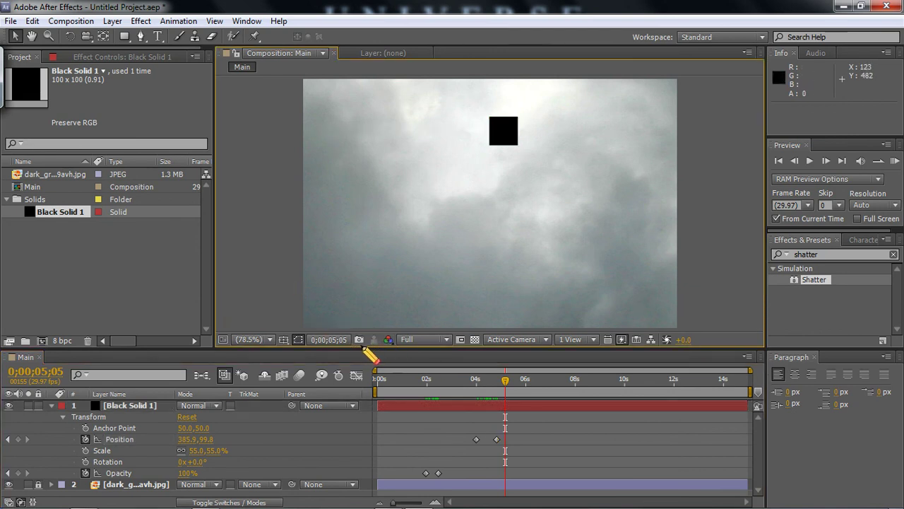
pyautogui.moveTo(513, 382)
pyautogui.mouseDown()
pyautogui.moveTo(474, 383)
pyautogui.moveTo(525, 383)
pyautogui.mouseUp()
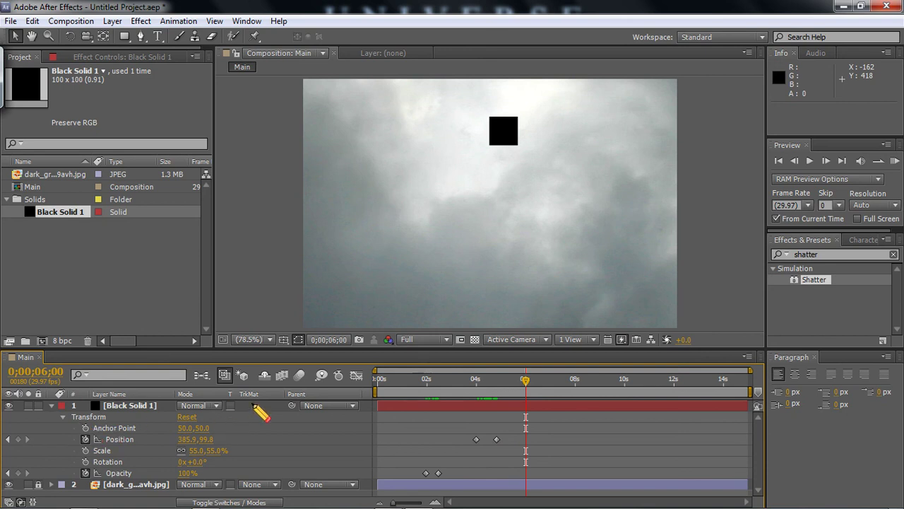
pyautogui.click(505, 133)
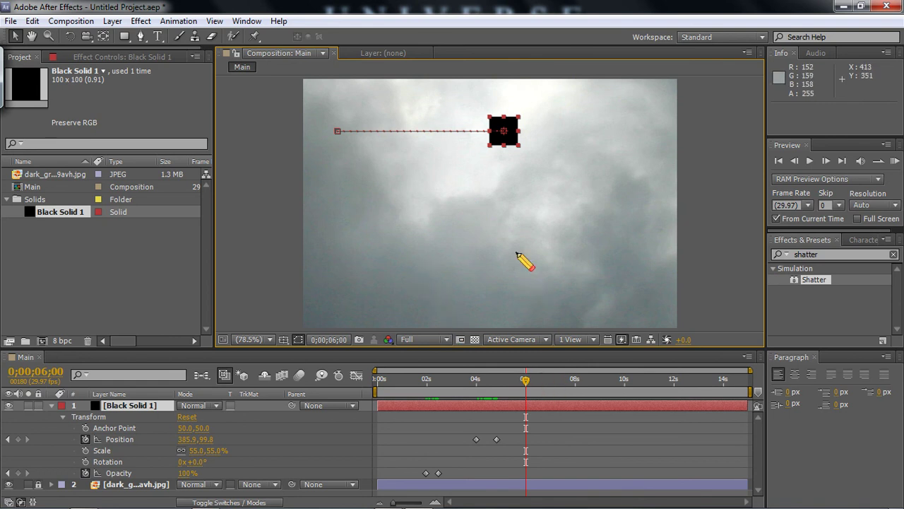
pyautogui.click(63, 417)
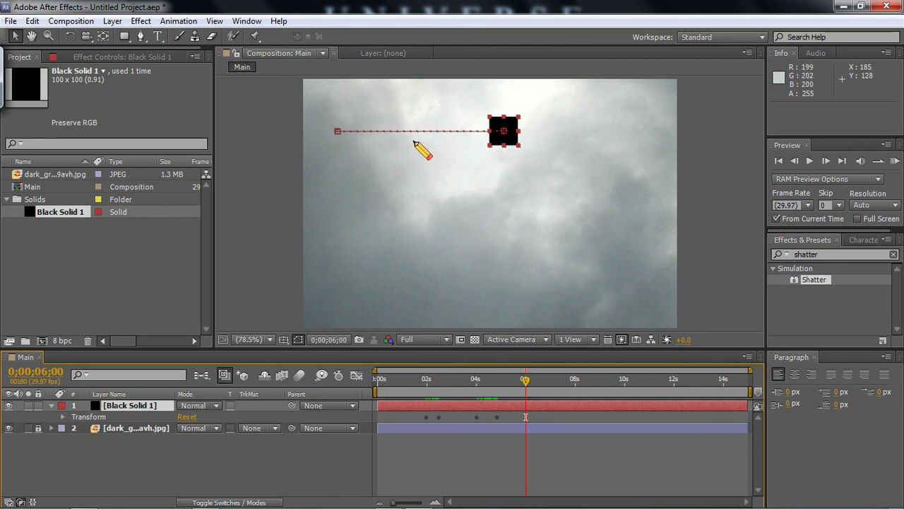
pyautogui.moveTo(528, 380); pyautogui.dragTo(500, 385)
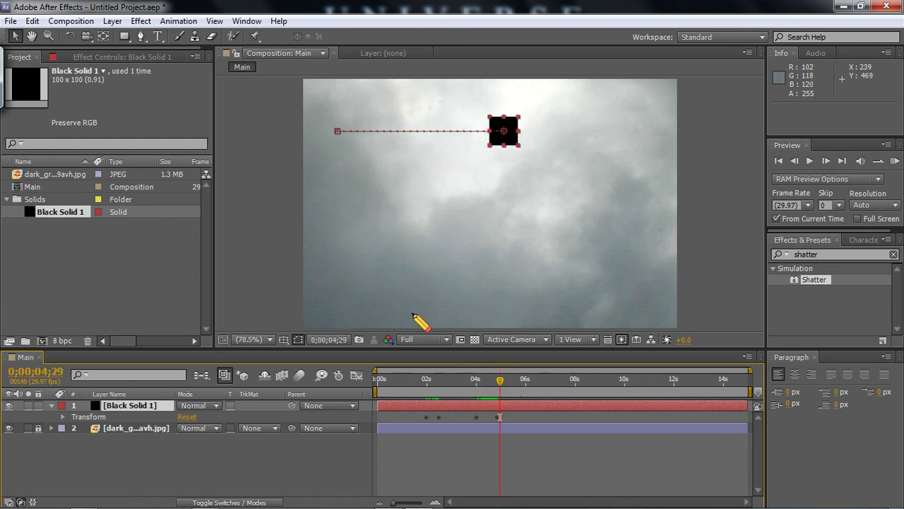
# Create a new text layer to the left of the black square and enter its text
pyautogui.click(267, 235)
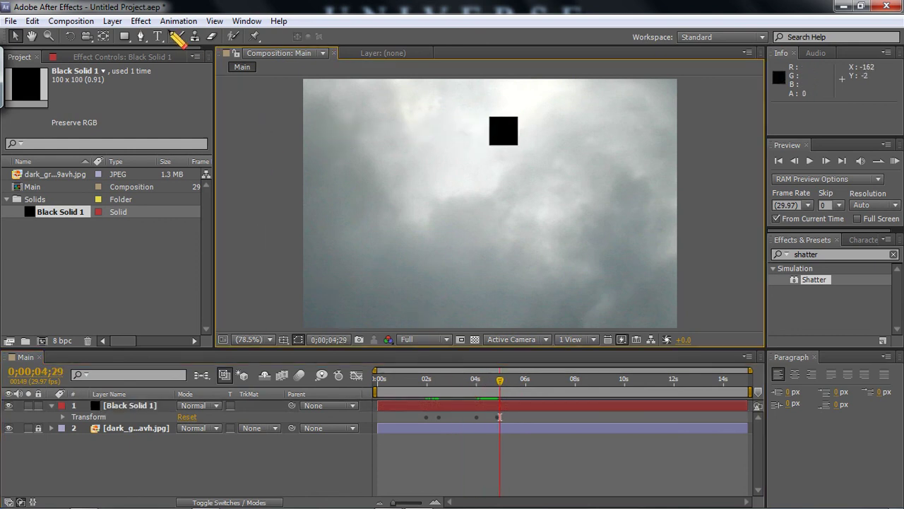
pyautogui.click(158, 37)
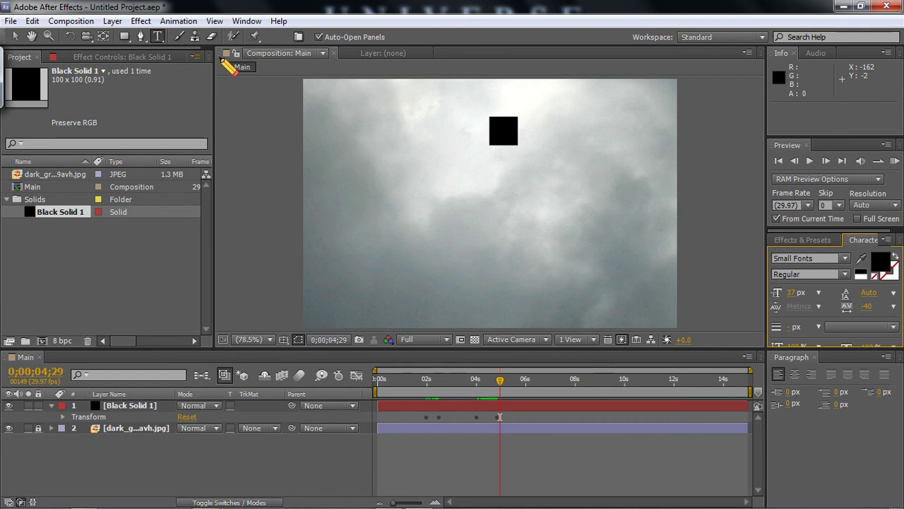
pyautogui.click(403, 181)
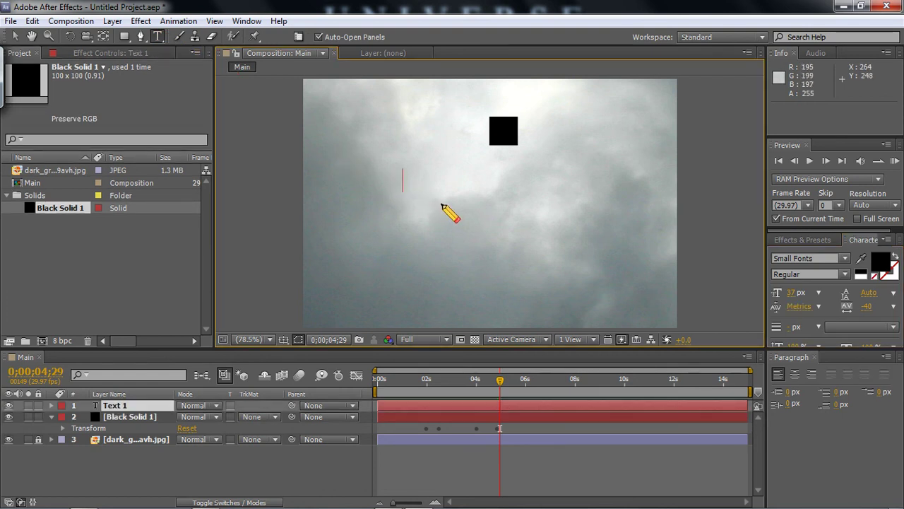
pyautogui.write('tes')
pyautogui.write('text')
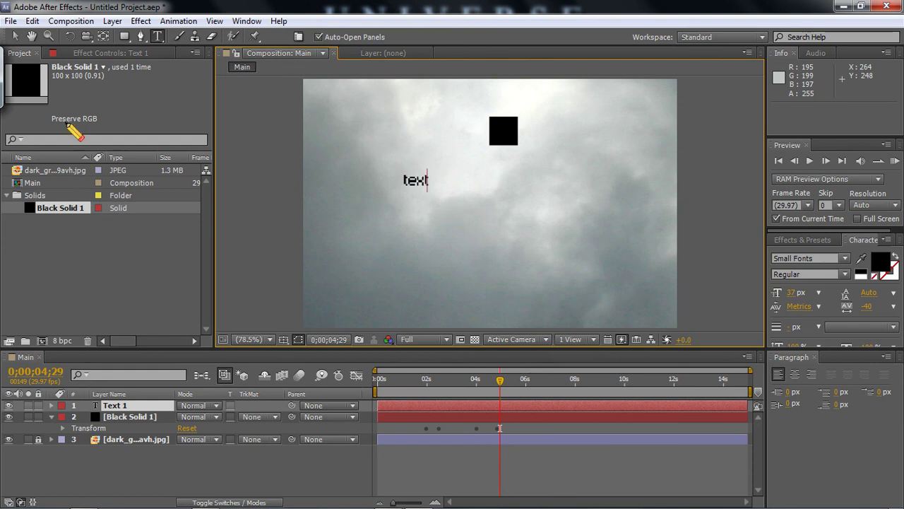
pyautogui.click(15, 36)
# Move the text up beside the square to 217.7,118.4 and scale it to about 157%
pyautogui.click(282, 160)
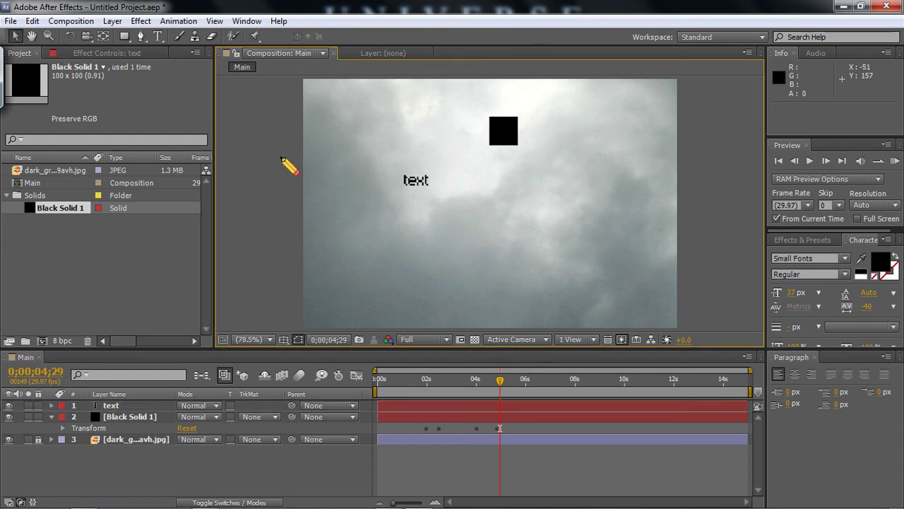
pyautogui.moveTo(422, 182); pyautogui.dragTo(433, 137)
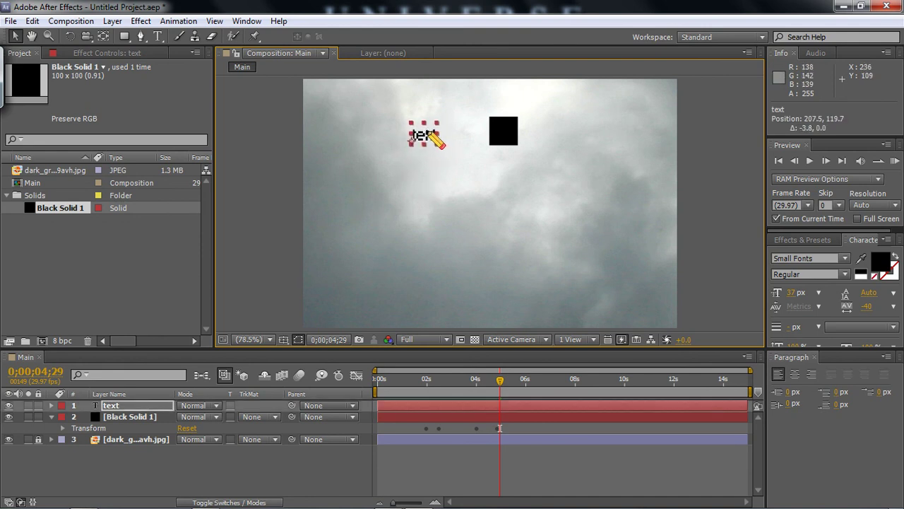
pyautogui.click(443, 145)
pyautogui.click(427, 134)
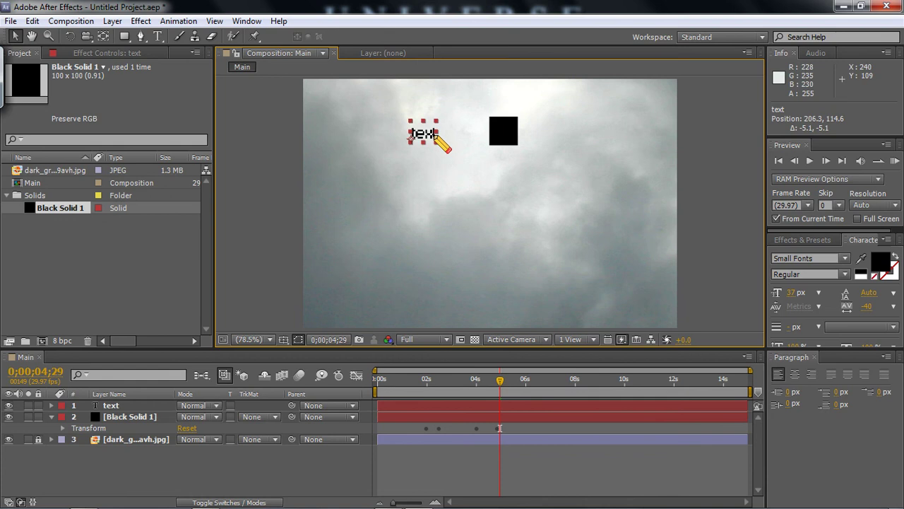
pyautogui.moveTo(437, 140)
pyautogui.mouseDown()
pyautogui.moveTo(453, 150)
pyautogui.moveTo(449, 130)
pyautogui.mouseUp()
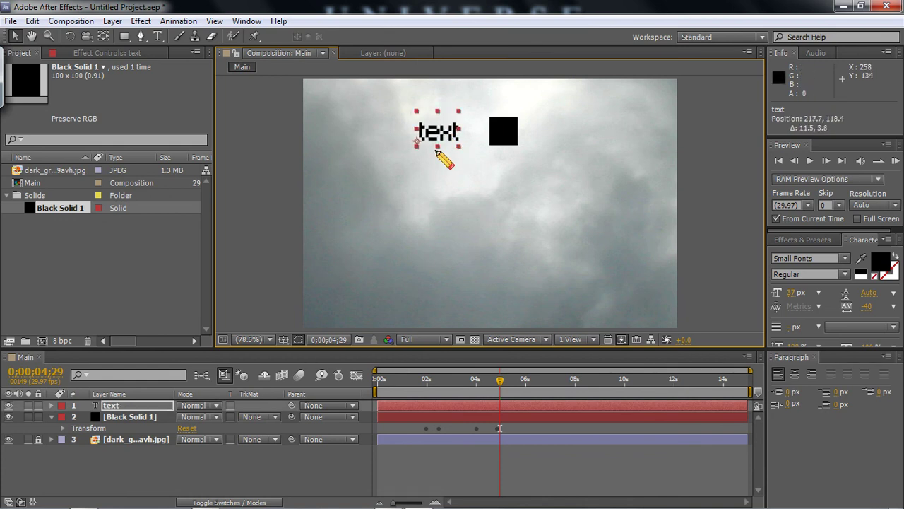
pyautogui.moveTo(504, 380)
pyautogui.mouseDown()
pyautogui.moveTo(393, 368)
pyautogui.moveTo(503, 380)
pyautogui.moveTo(487, 381)
pyautogui.moveTo(498, 390)
pyautogui.mouseUp()
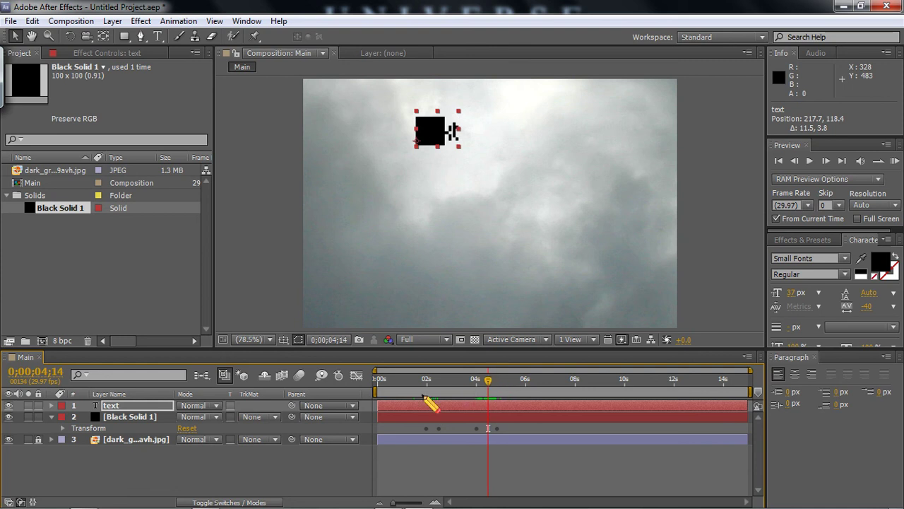
# Drag the text layer's In point to 0;00;04;14 so it runs until 0;00;14;29
pyautogui.moveTo(382, 404); pyautogui.dragTo(490, 386)
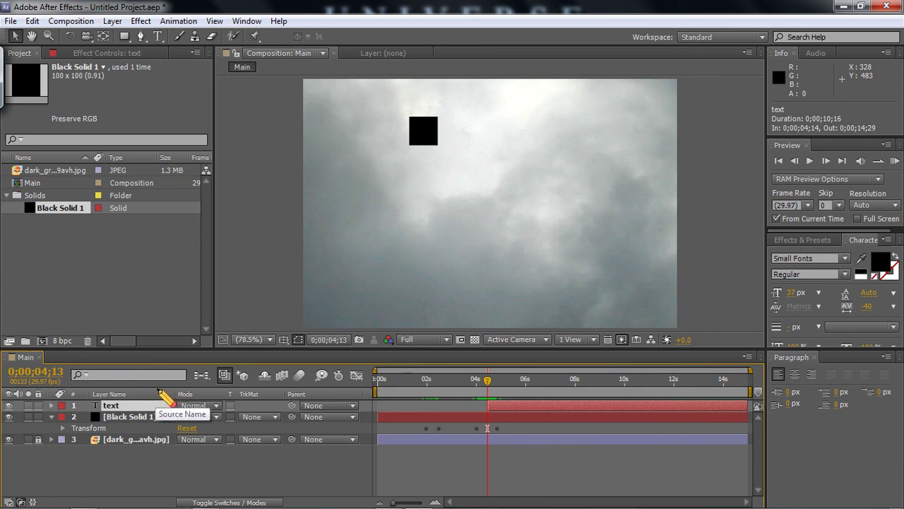
# Reveal the text layer's Opacity (100%) together with its Position (217.7,118.4) in the timeline
pyautogui.press('t')
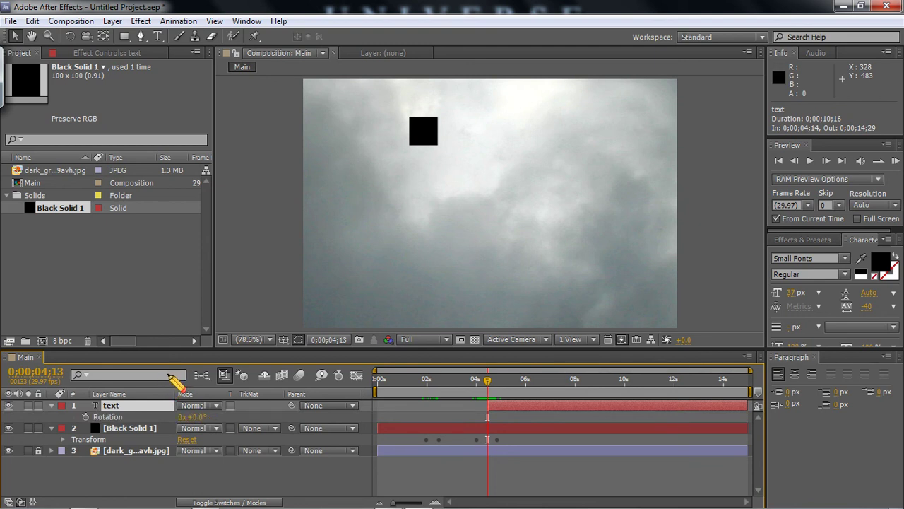
pyautogui.press('s')
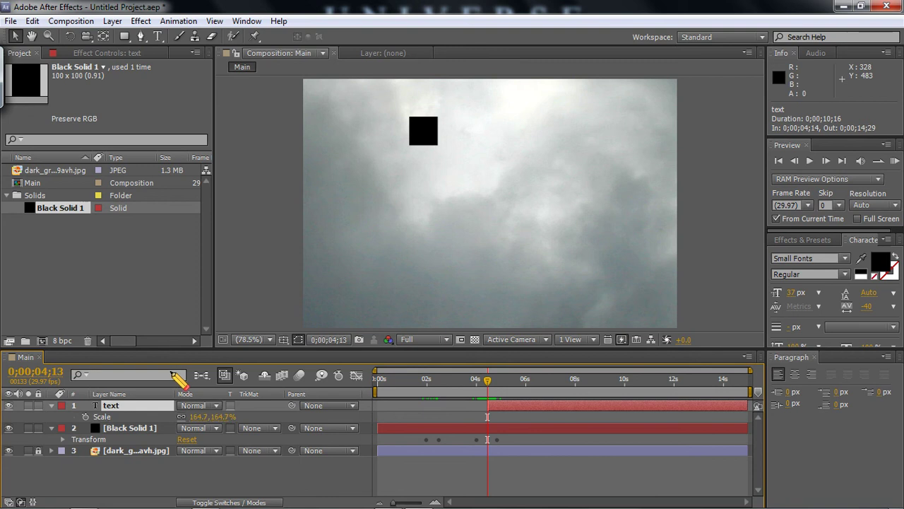
pyautogui.press('a')
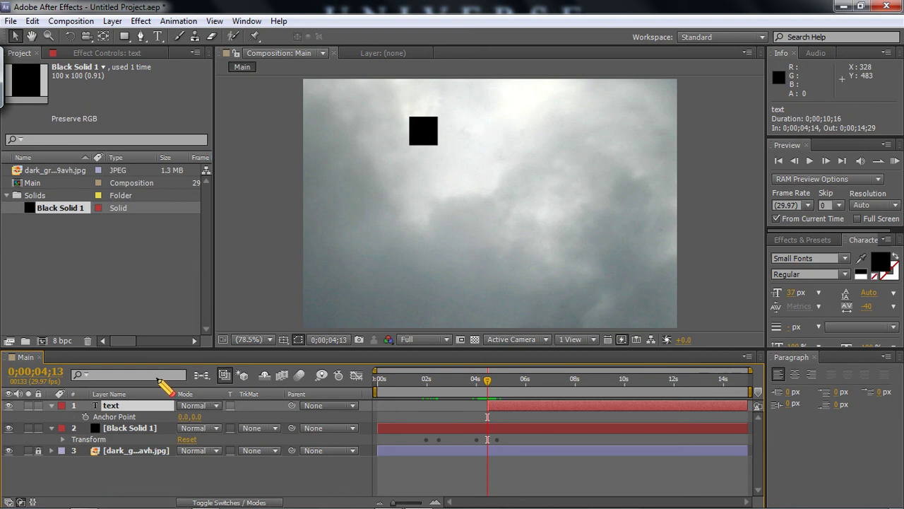
pyautogui.press('t')
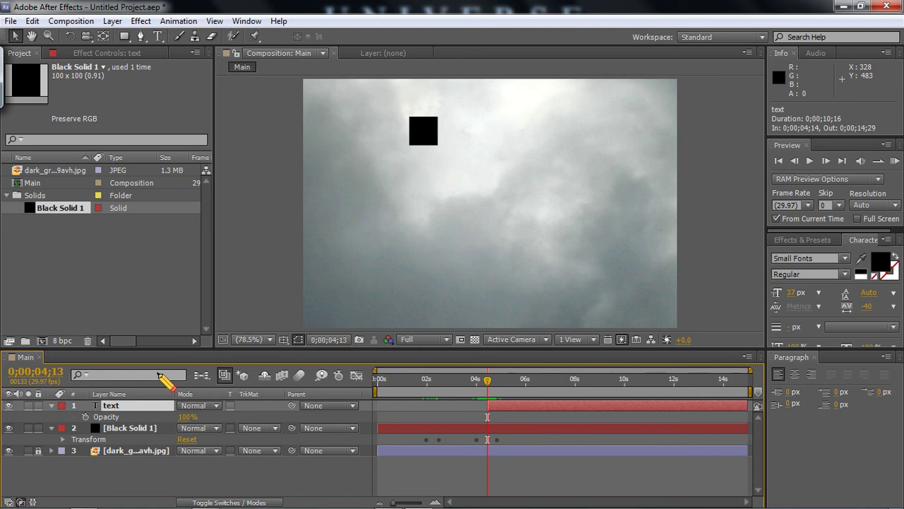
pyautogui.hotkey('shift', 'p')
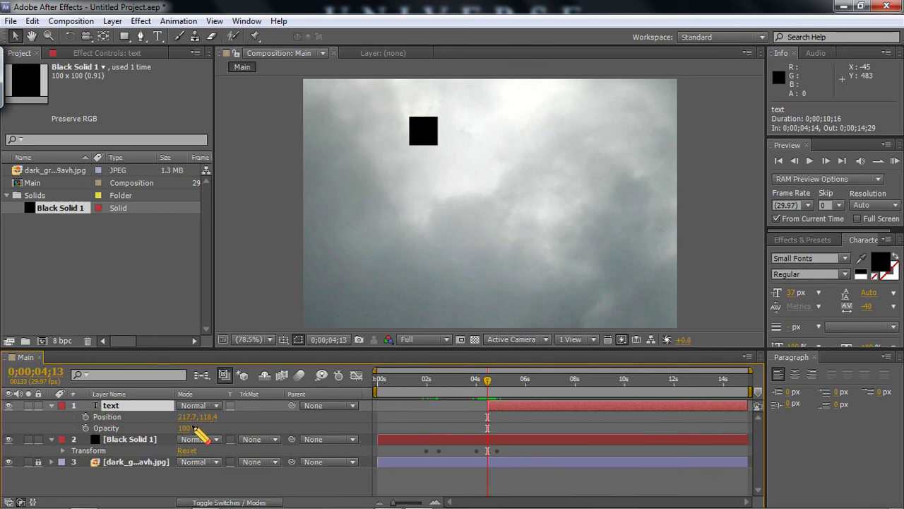
# Keyframe the text's Opacity at 0% just after 0;00;04;14, then 100% a few frames later, and preview
pyautogui.moveTo(196, 430); pyautogui.dragTo(91, 439)
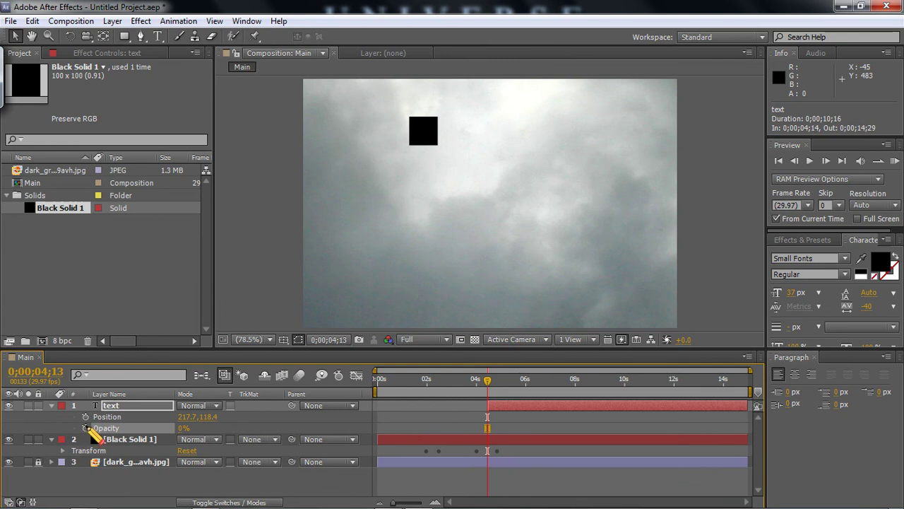
pyautogui.moveTo(488, 380); pyautogui.dragTo(491, 380)
pyautogui.moveTo(184, 428); pyautogui.dragTo(302, 429)
pyautogui.moveTo(493, 380)
pyautogui.mouseDown()
pyautogui.moveTo(483, 380)
pyautogui.moveTo(510, 380)
pyautogui.mouseUp()
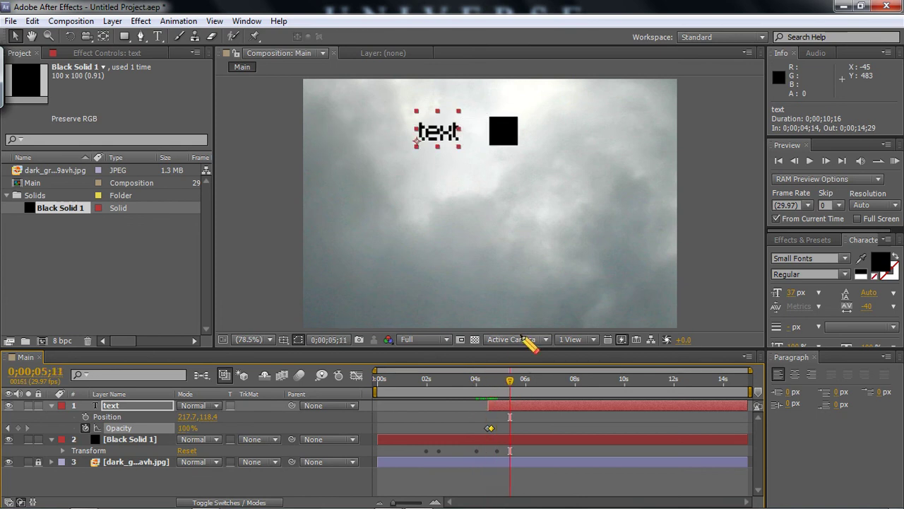
pyautogui.click(557, 210)
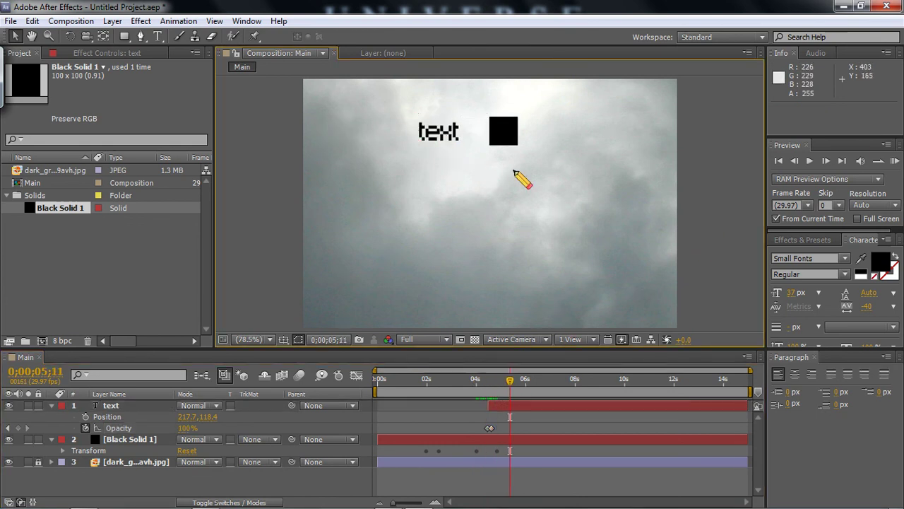
pyautogui.moveTo(517, 382)
pyautogui.mouseDown()
pyautogui.moveTo(396, 380)
pyautogui.moveTo(505, 381)
pyautogui.mouseUp()
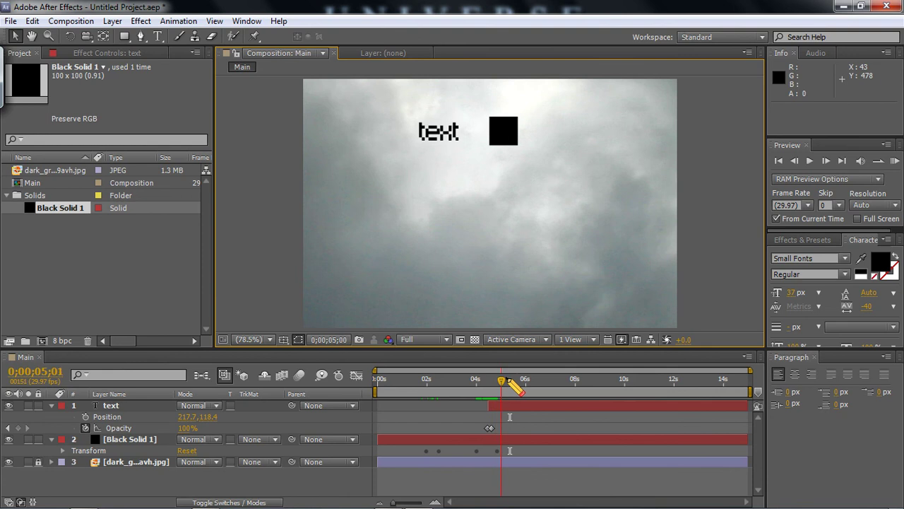